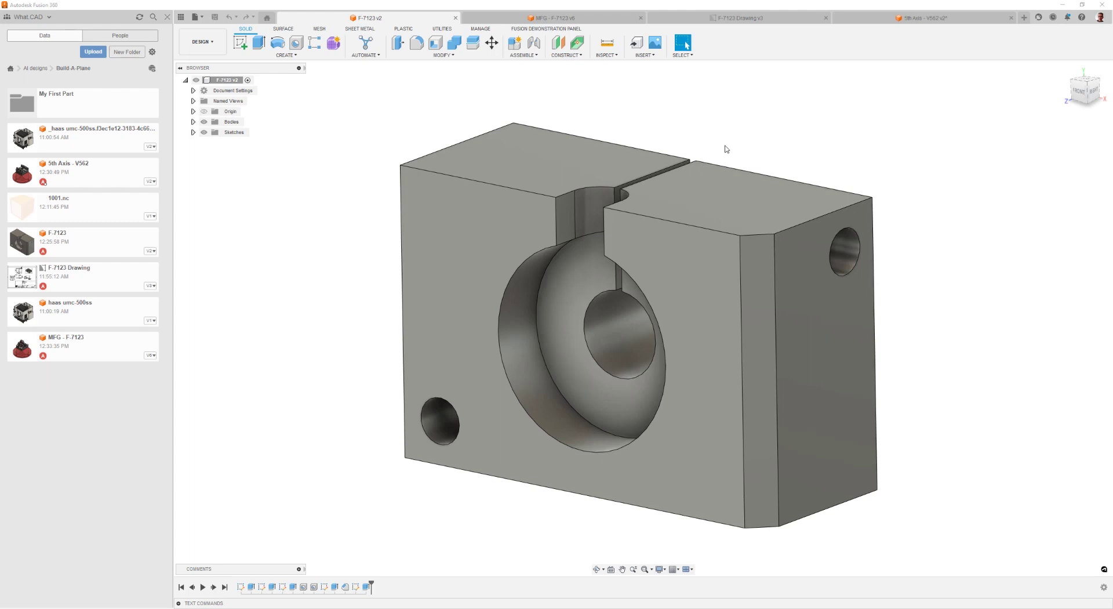
Step: Play back the modelling history of the F-7123 part and examine its shape
{"action": "scroll", "coordinate": [725, 149], "scroll_direction": "down", "scroll_amount": 3}
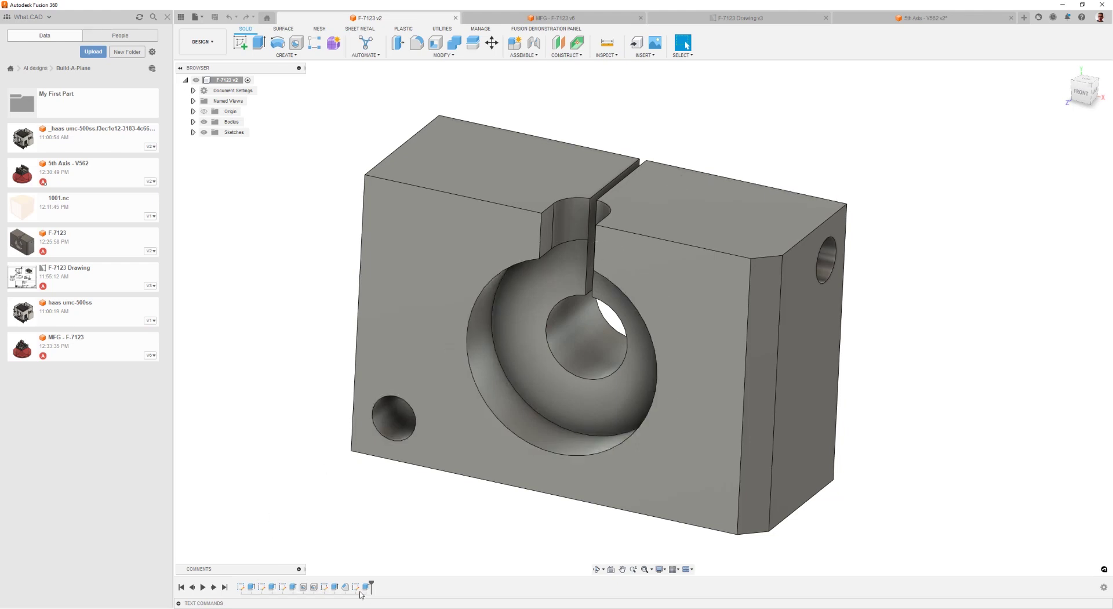
{"action": "left_click", "coordinate": [202, 587]}
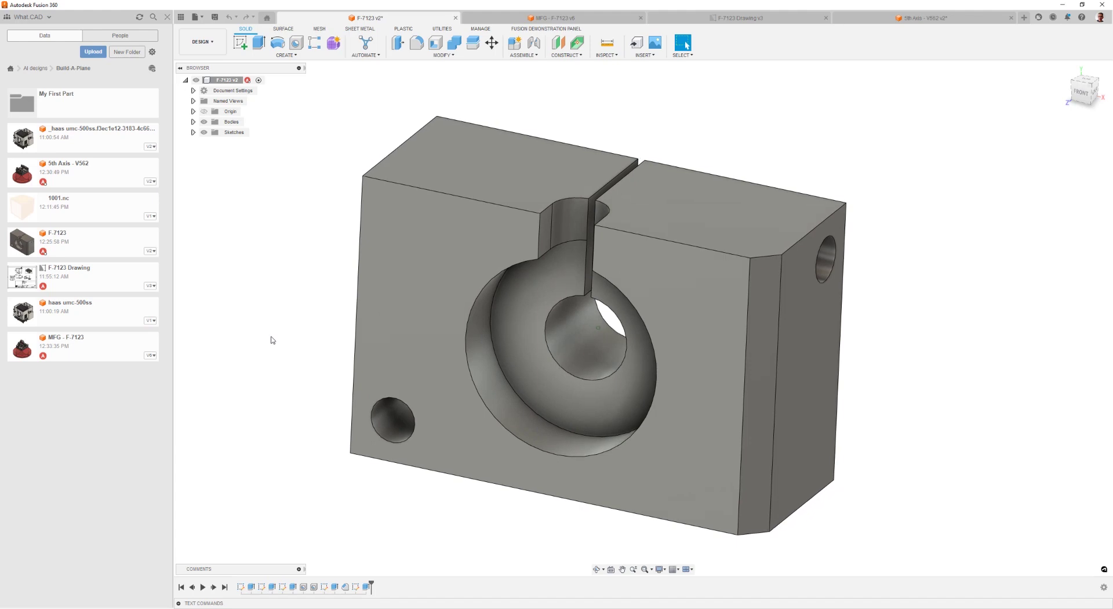
{"action": "middle_click_drag", "start_coordinate": [273, 340], "coordinate": [585, 236], "text": "shift"}
Step: Look over the 5th Axis - V562 vise design and the F-7123 drawing
{"action": "left_click", "coordinate": [907, 19]}
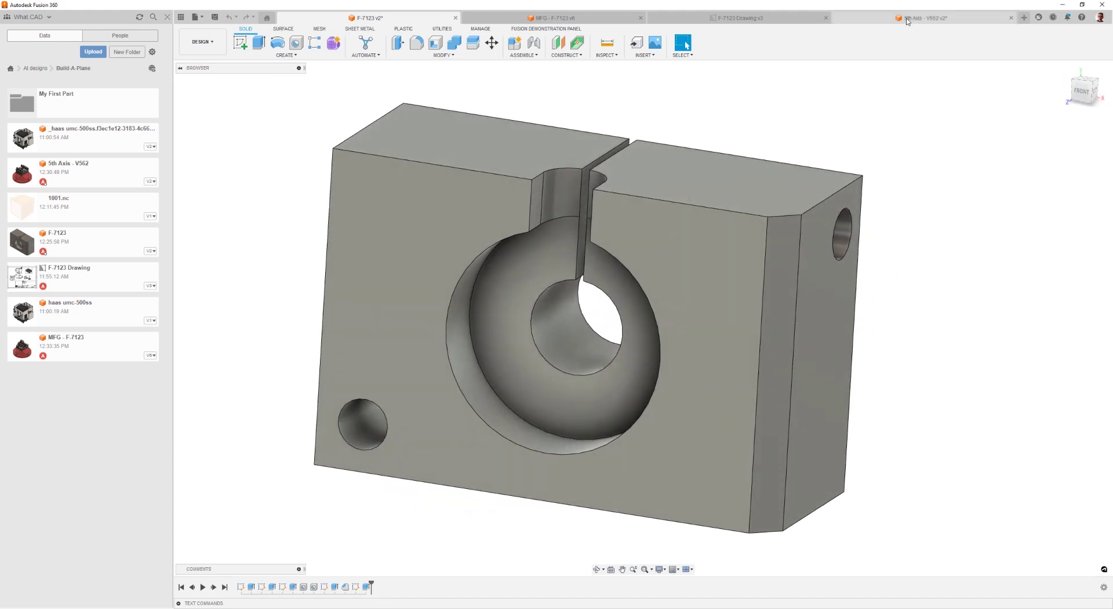
{"action": "middle_click_drag", "start_coordinate": [832, 141], "coordinate": [571, 227], "text": "shift"}
{"action": "mouse_move", "coordinate": [555, 266]}
{"action": "left_mouse_down"}
{"action": "mouse_move", "coordinate": [588, 263]}
{"action": "mouse_move", "coordinate": [554, 262]}
{"action": "left_mouse_up"}
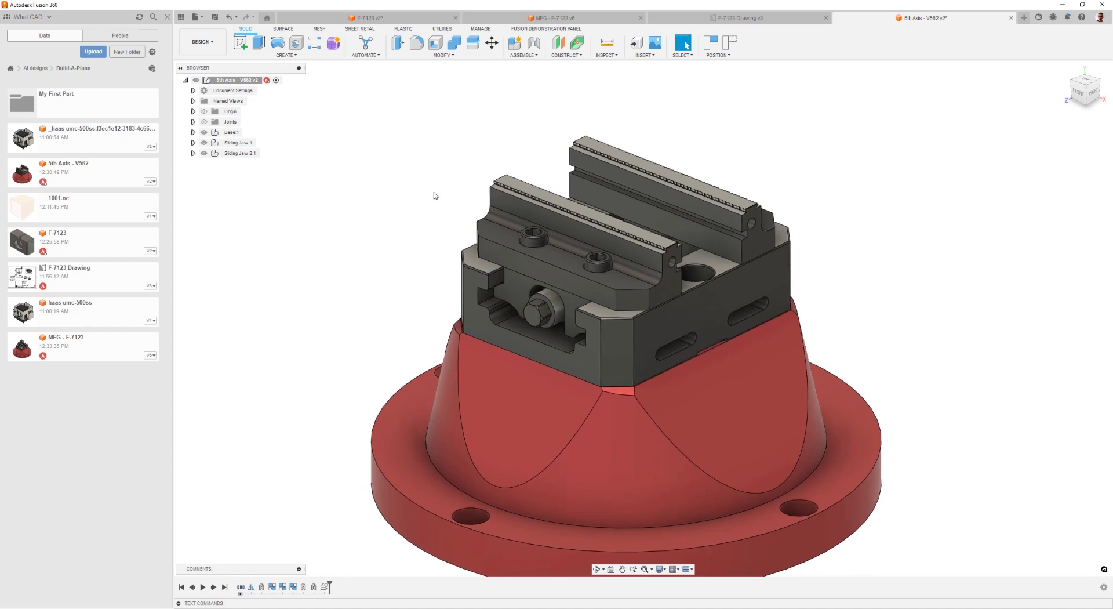
{"action": "left_click", "coordinate": [738, 25]}
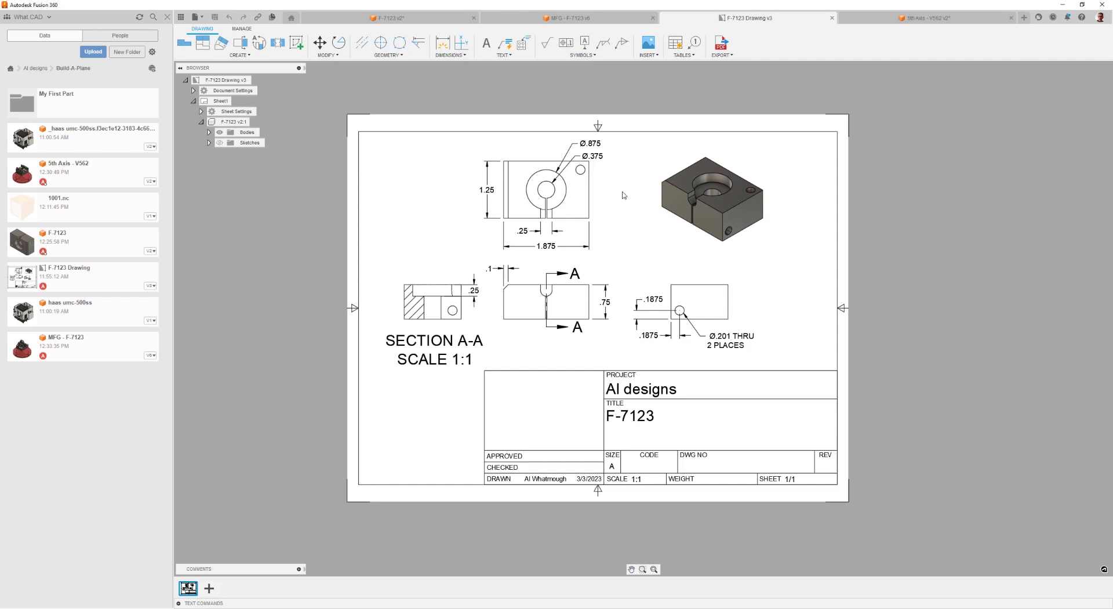
Step: Open the MFG - F-7123 assembly and switch it to the Manufacture workspace
{"action": "left_click", "coordinate": [588, 21]}
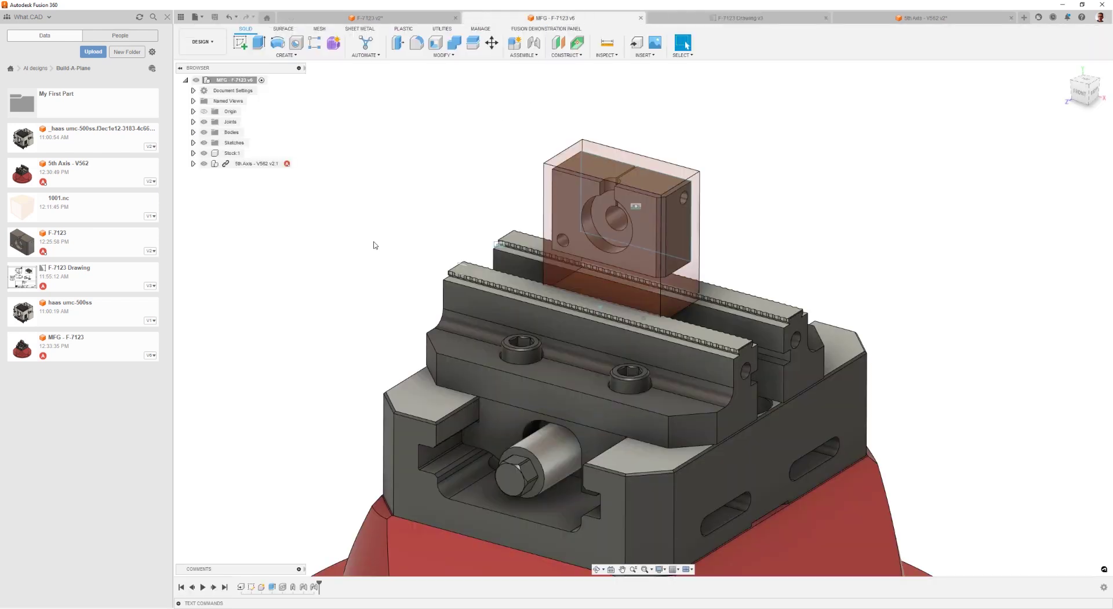
{"action": "scroll", "coordinate": [374, 244], "scroll_direction": "down", "scroll_amount": 3}
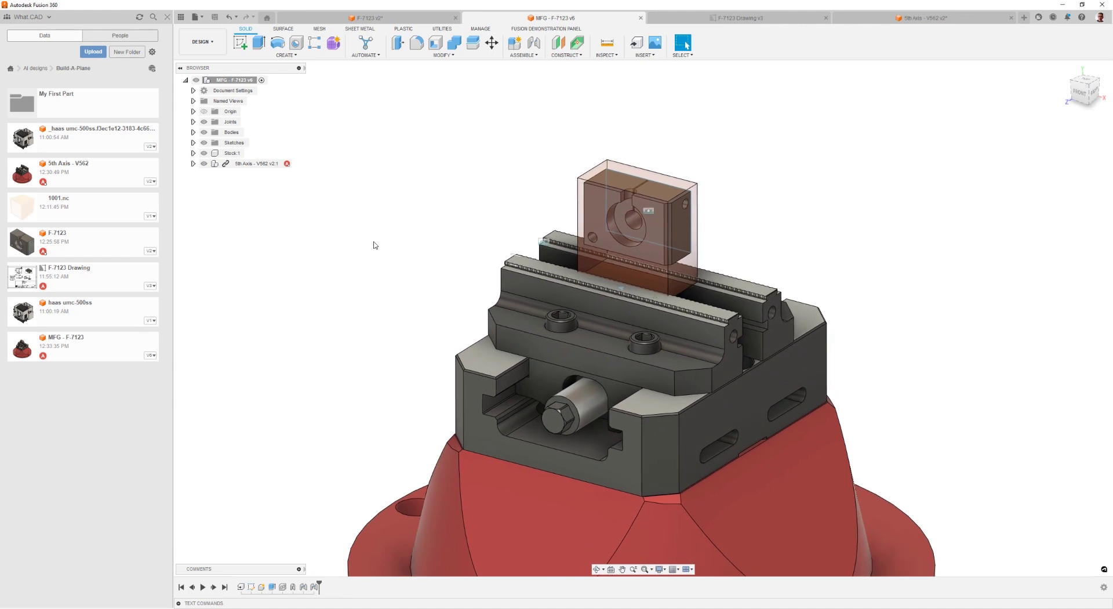
{"action": "scroll", "coordinate": [375, 244], "scroll_direction": "down", "scroll_amount": 2}
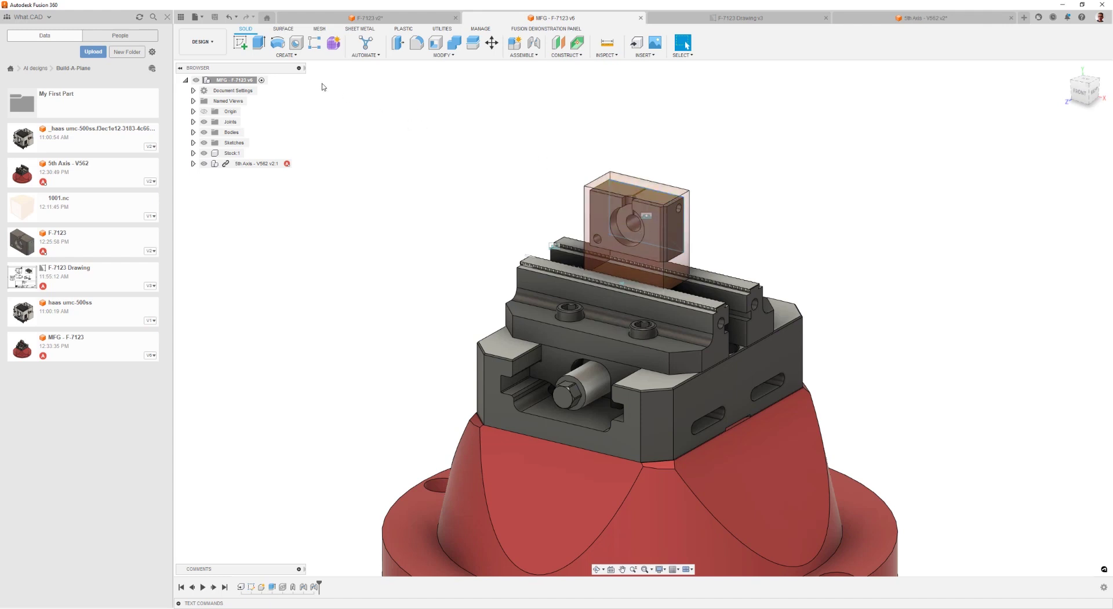
{"action": "left_click", "coordinate": [213, 44]}
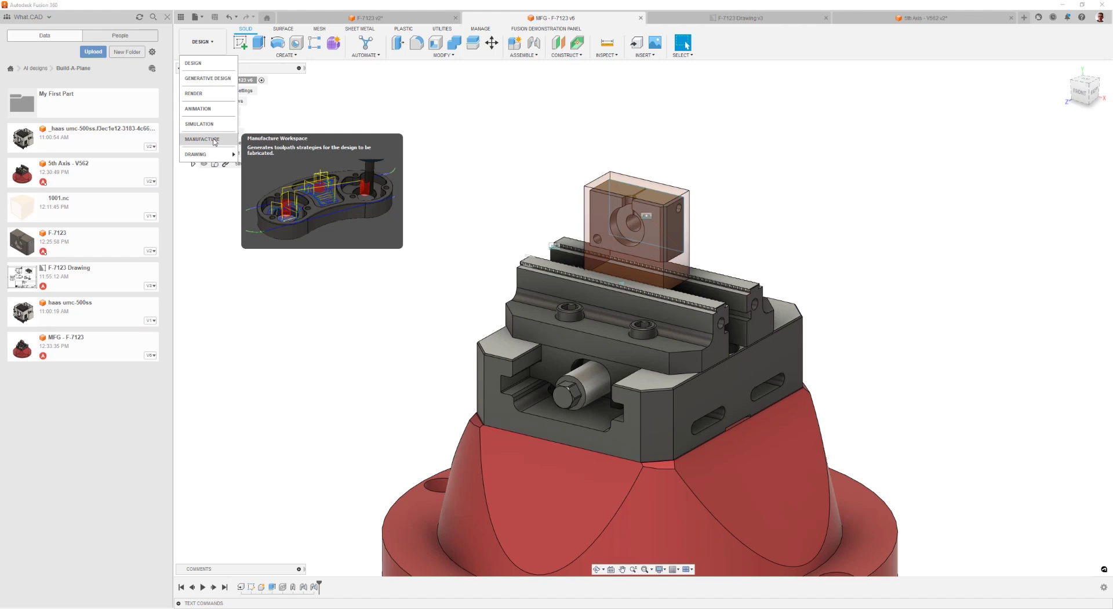
{"action": "left_click", "coordinate": [214, 141]}
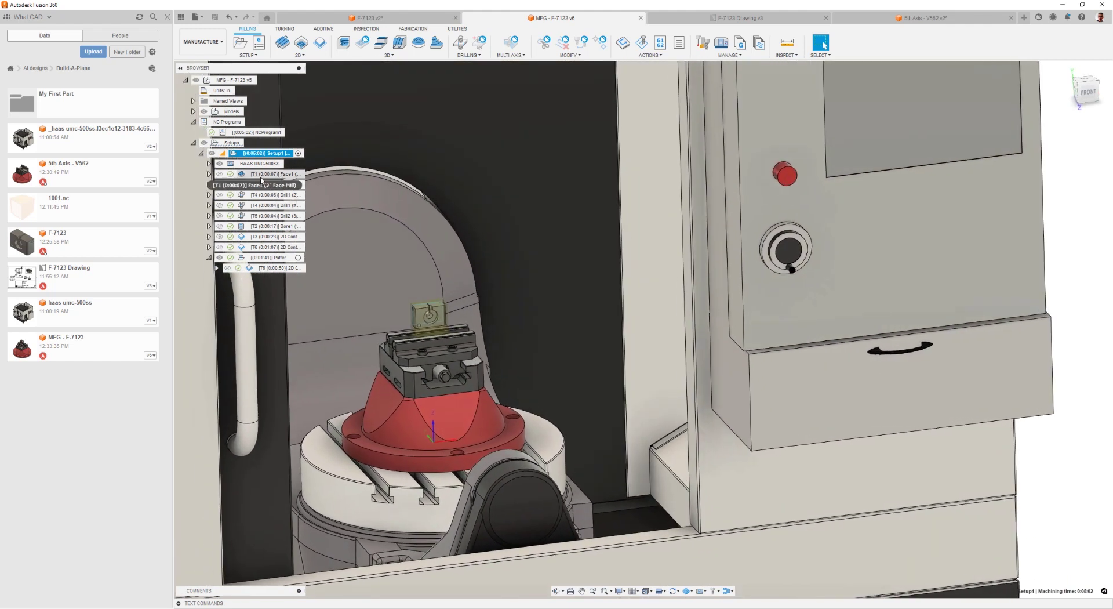
Step: Review the face and drill operations listed in Setup1
{"action": "left_click", "coordinate": [274, 174]}
{"action": "left_click", "coordinate": [270, 195]}
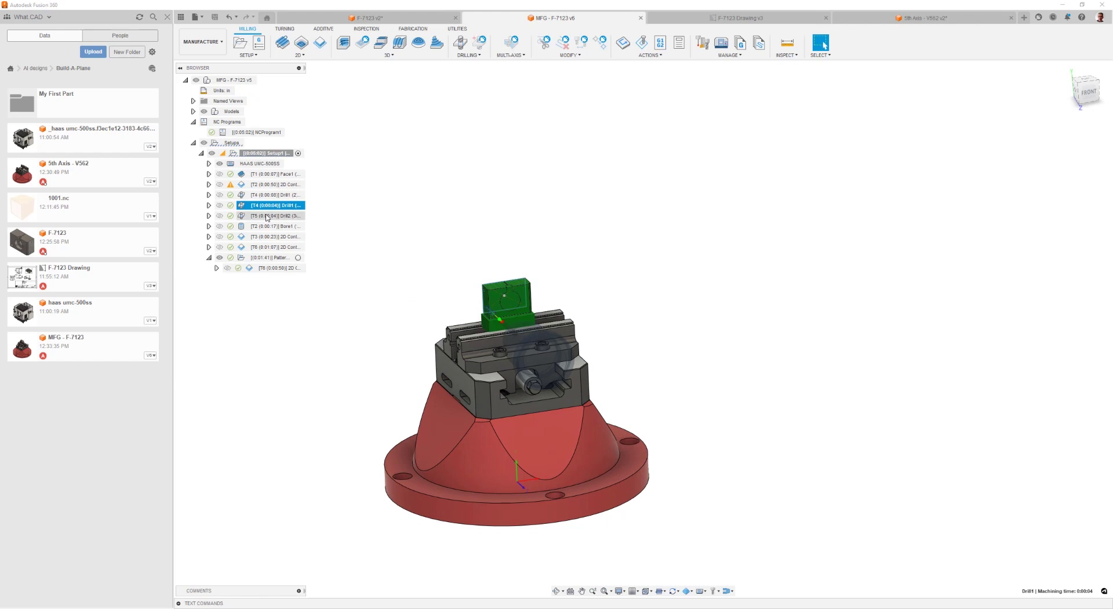
{"action": "left_click", "coordinate": [267, 216]}
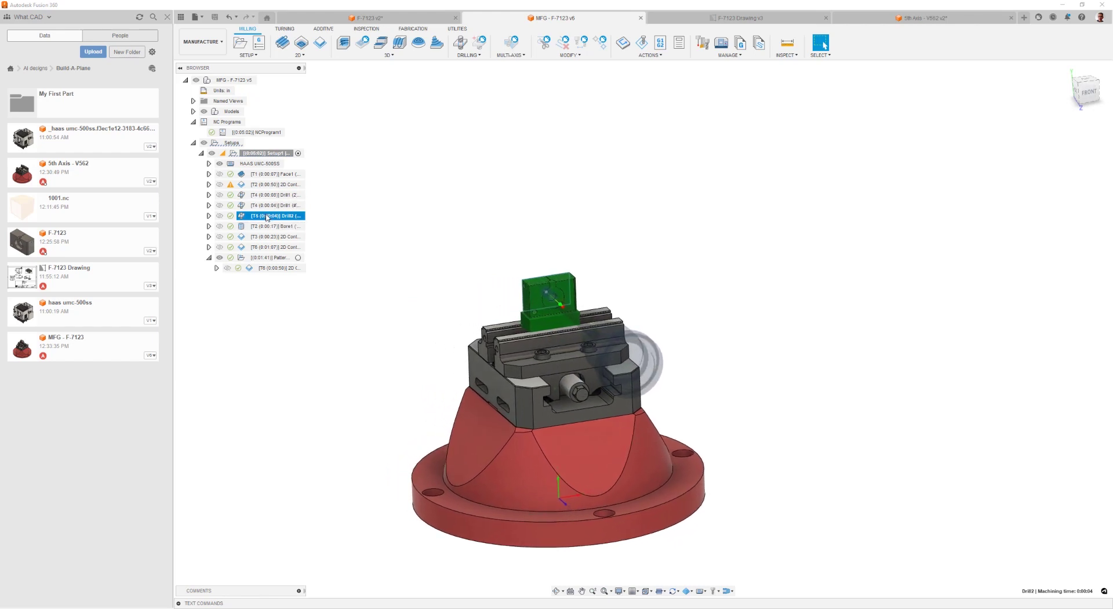
{"action": "left_click", "coordinate": [415, 191]}
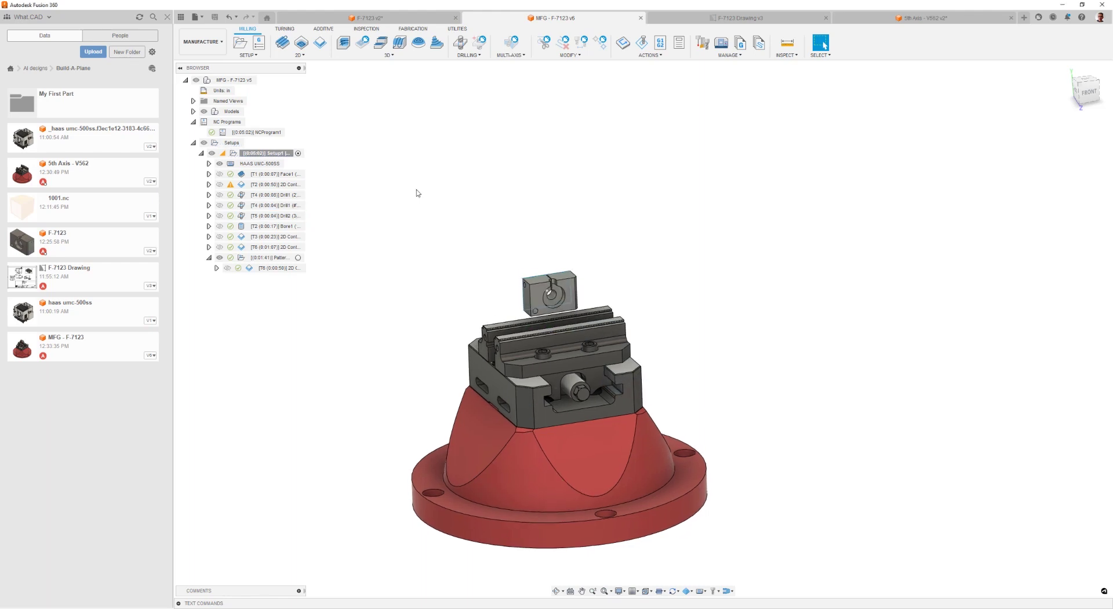
Step: Compare the F-7123 part model with the machine setup in the MFG - F-7123 document
{"action": "left_click", "coordinate": [404, 19]}
{"action": "middle_click_drag", "start_coordinate": [464, 185], "coordinate": [522, 163], "text": "shift"}
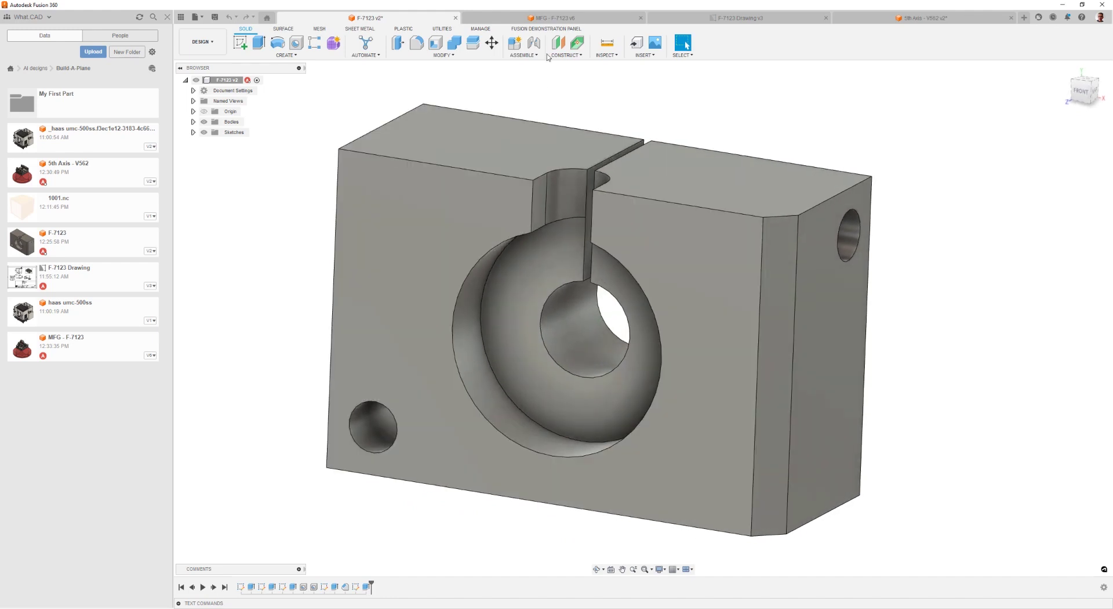
{"action": "left_click", "coordinate": [550, 19]}
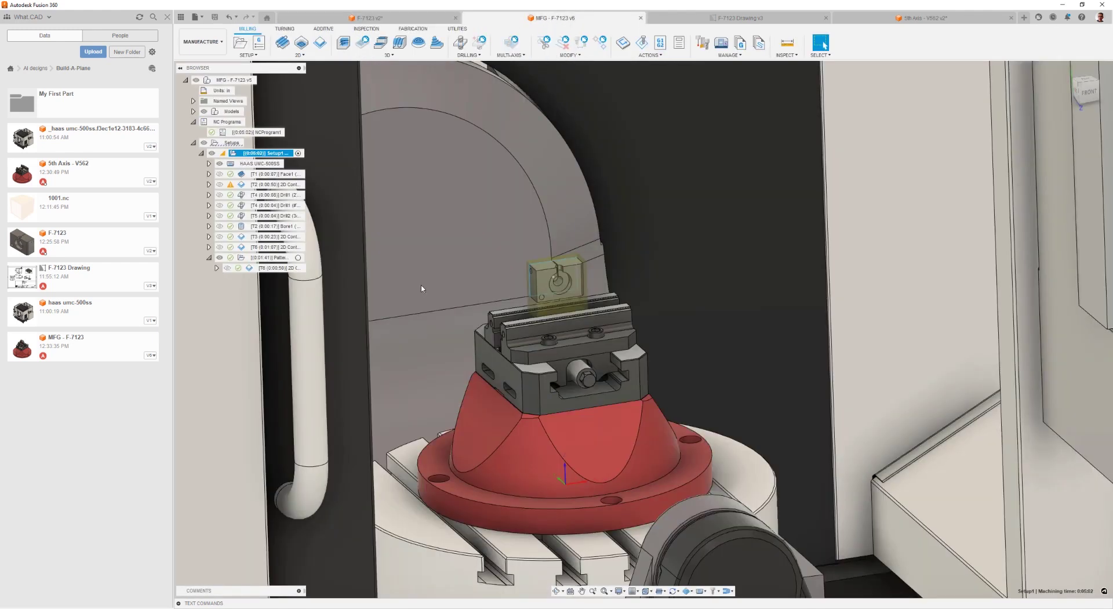
{"action": "scroll", "coordinate": [412, 246], "scroll_direction": "down", "scroll_amount": 2}
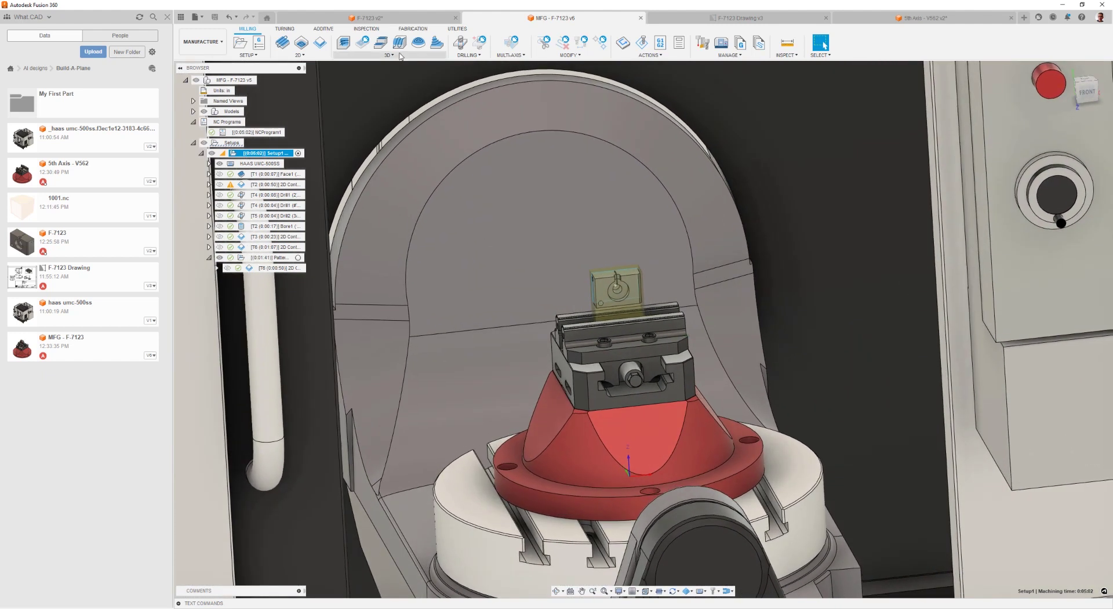
Step: Edit the base sketch of the F-7123 part, setting the rectangle's width to 2 in, and finish the sketch
{"action": "left_click", "coordinate": [401, 22]}
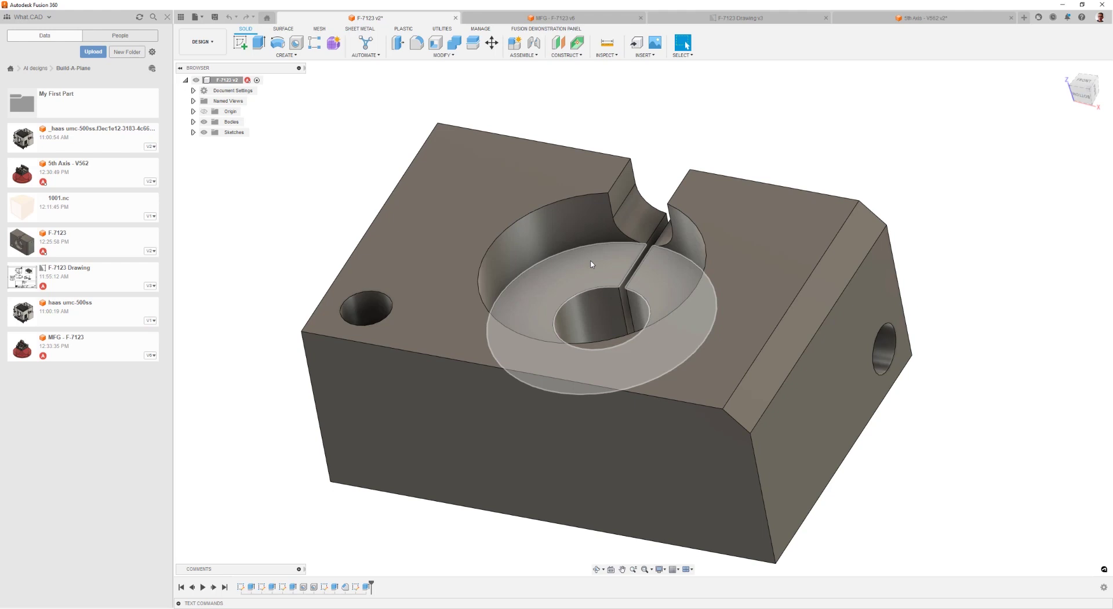
{"action": "left_click", "coordinate": [241, 587]}
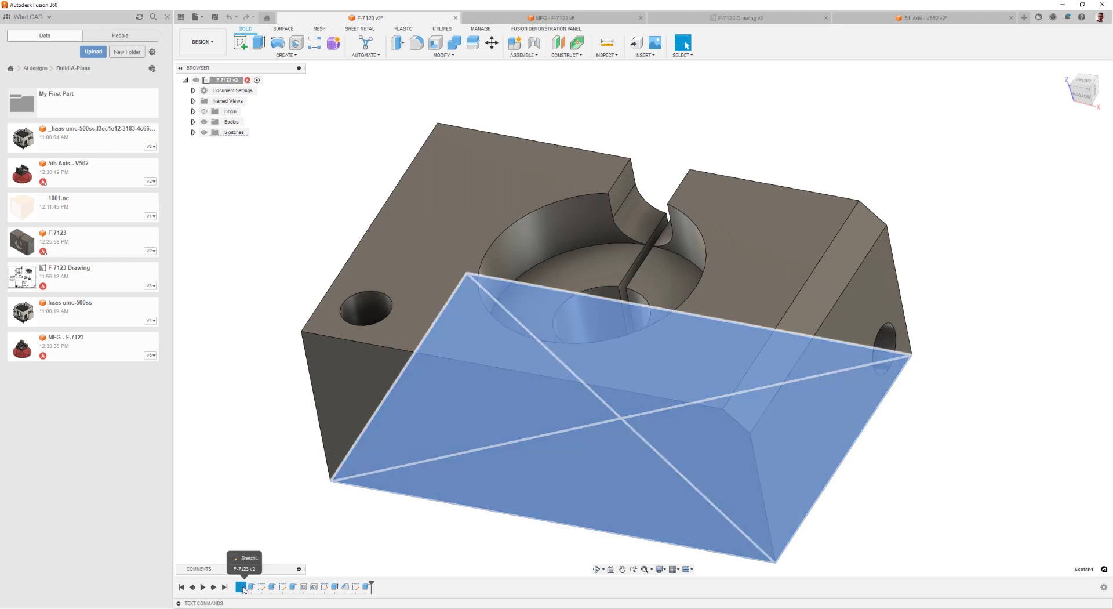
{"action": "right_click", "coordinate": [242, 588]}
{"action": "left_click", "coordinate": [263, 498]}
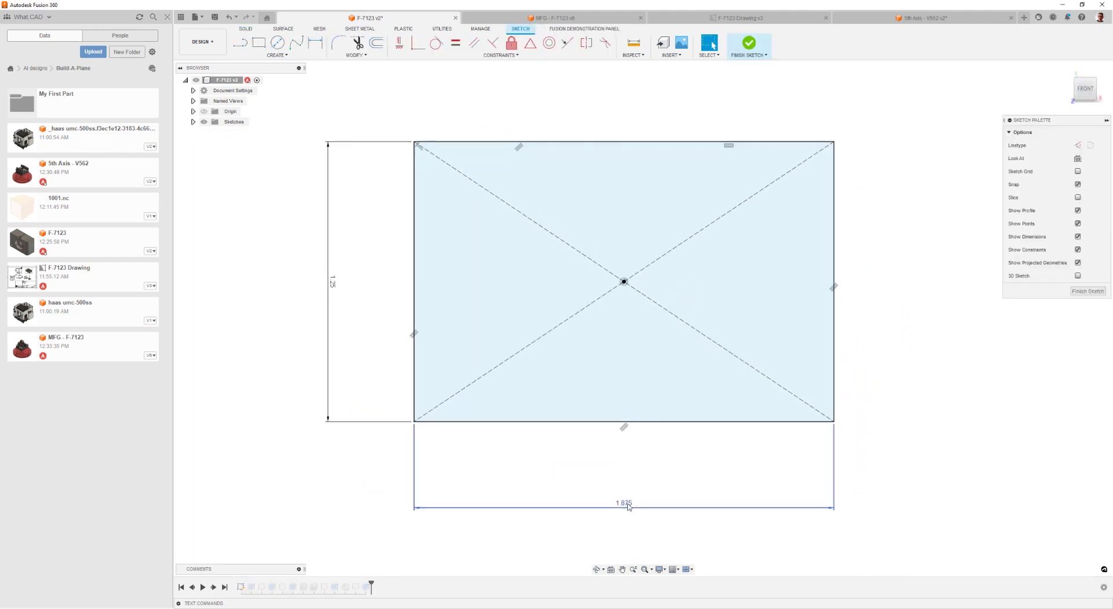
{"action": "double_click", "coordinate": [628, 506]}
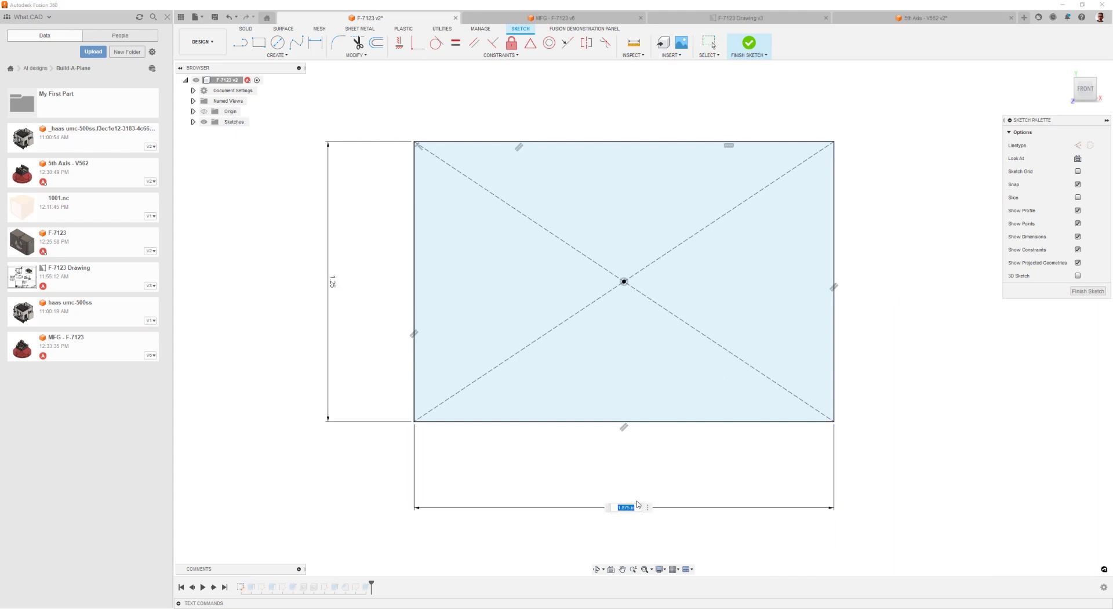
{"action": "type", "text": "2"}
{"action": "key", "text": "Return"}
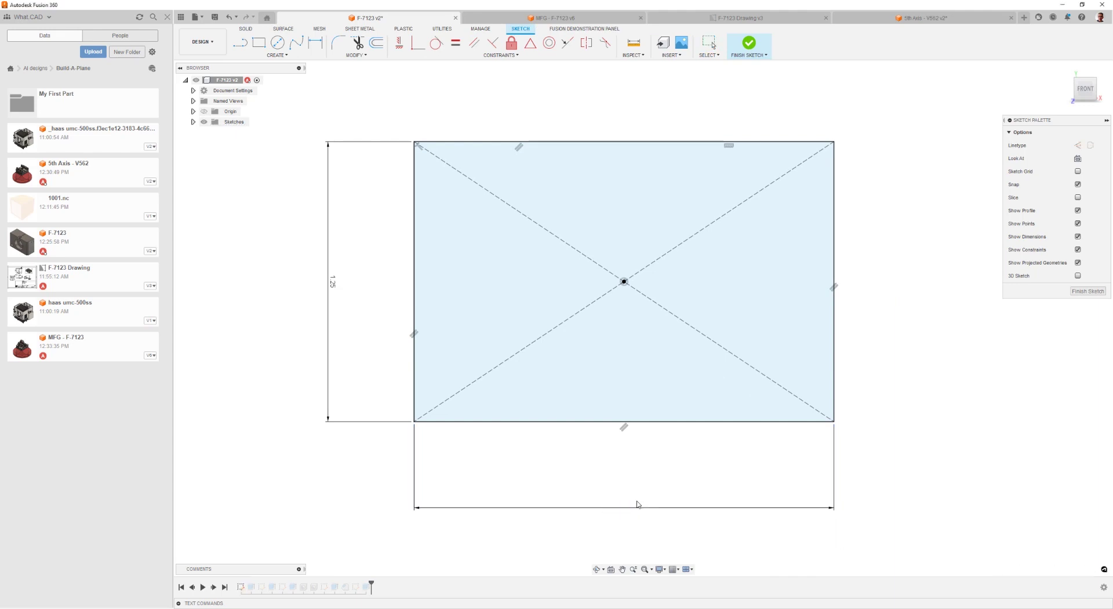
{"action": "left_click", "coordinate": [754, 46]}
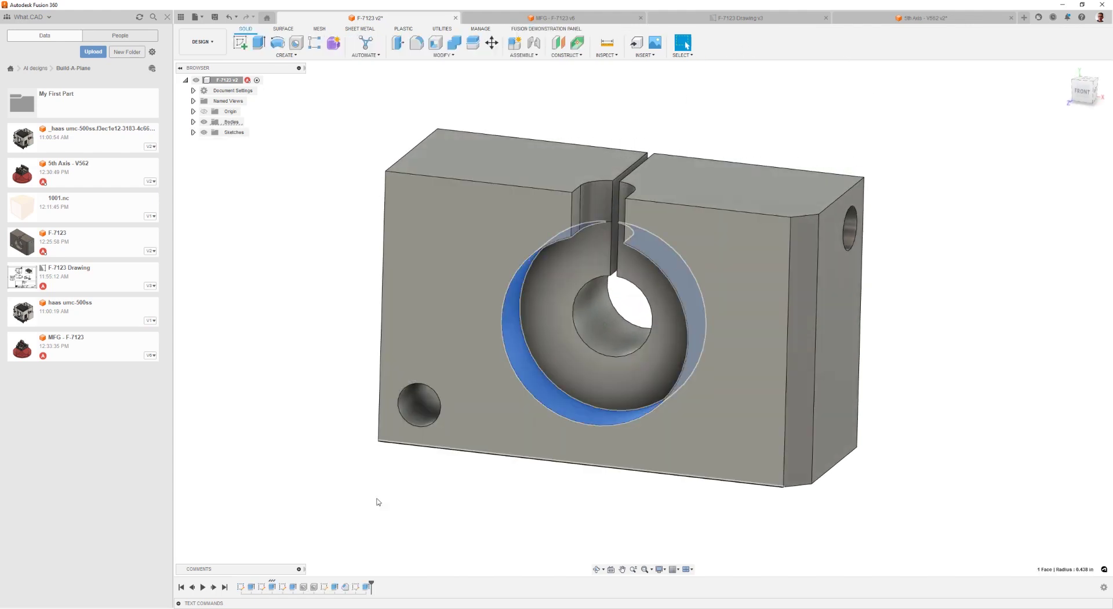
Step: Edit the second sketch, setting the large circle's diameter to 0.75 in, and finish the sketch
{"action": "right_click", "coordinate": [264, 587]}
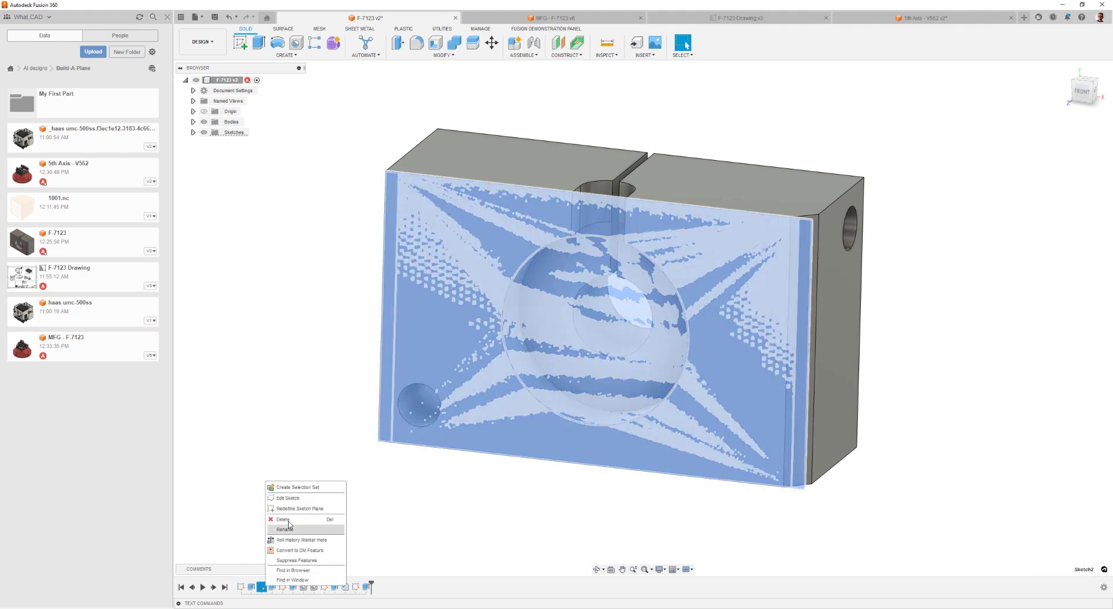
{"action": "left_click", "coordinate": [282, 497]}
{"action": "double_click", "coordinate": [646, 292]}
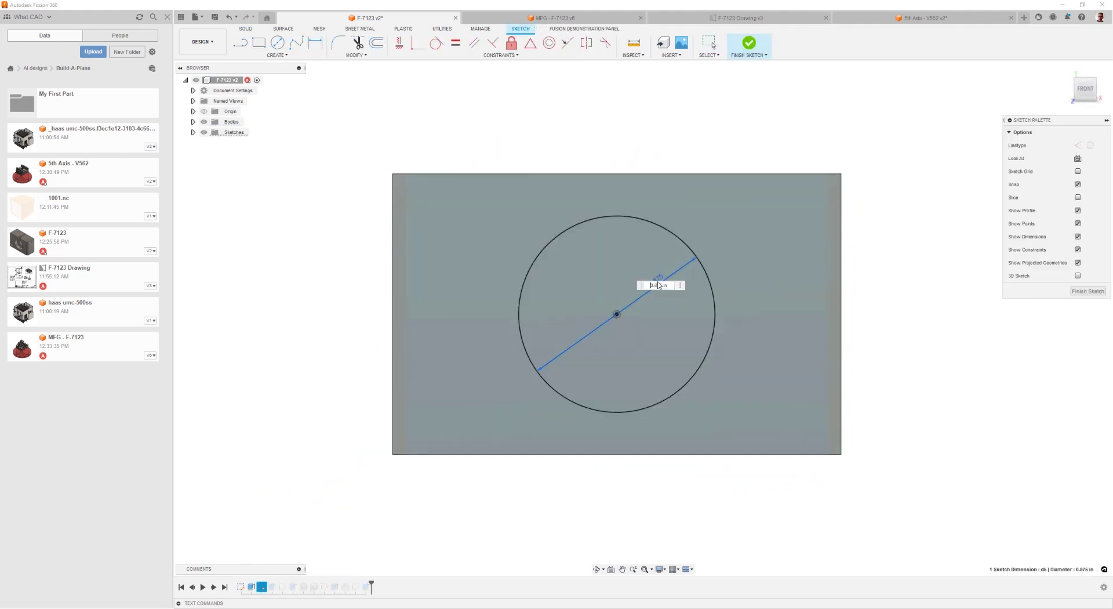
{"action": "key", "text": "BackSpace"}
{"action": "type", "text": "0.75"}
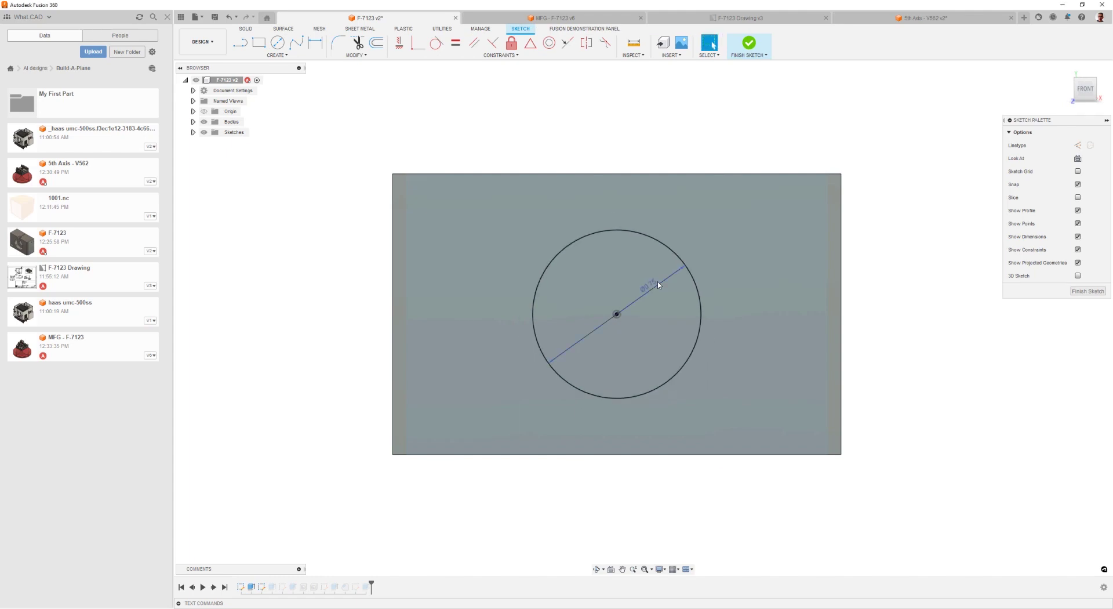
{"action": "key", "text": "Return"}
{"action": "left_click", "coordinate": [748, 49]}
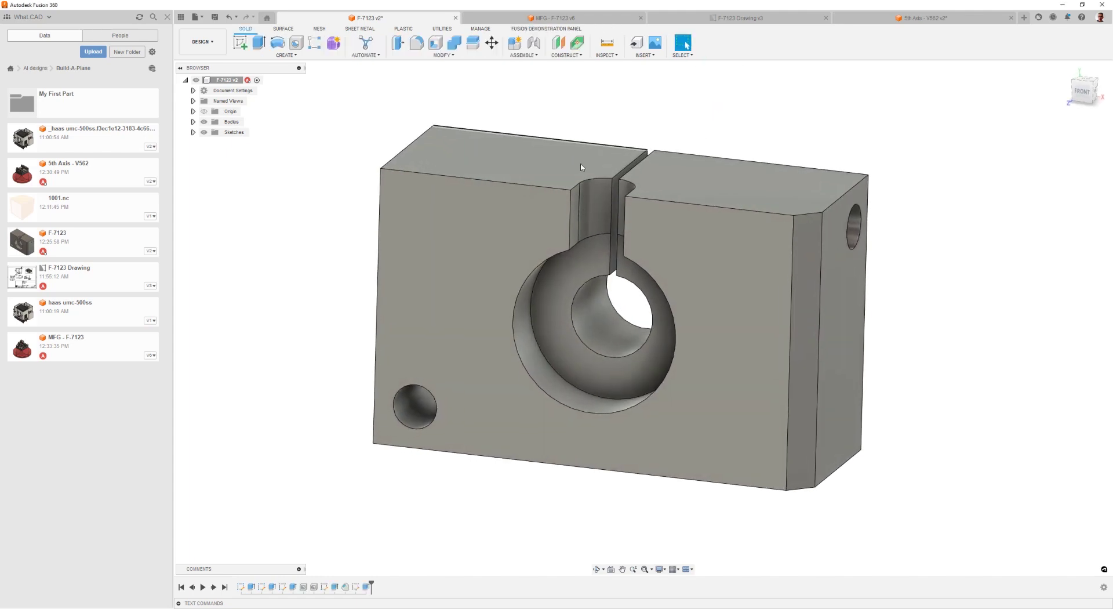
Step: Save the F-7123 part with the default version description, and update the F-7123 drawing to the changed design
{"action": "left_click", "coordinate": [217, 17]}
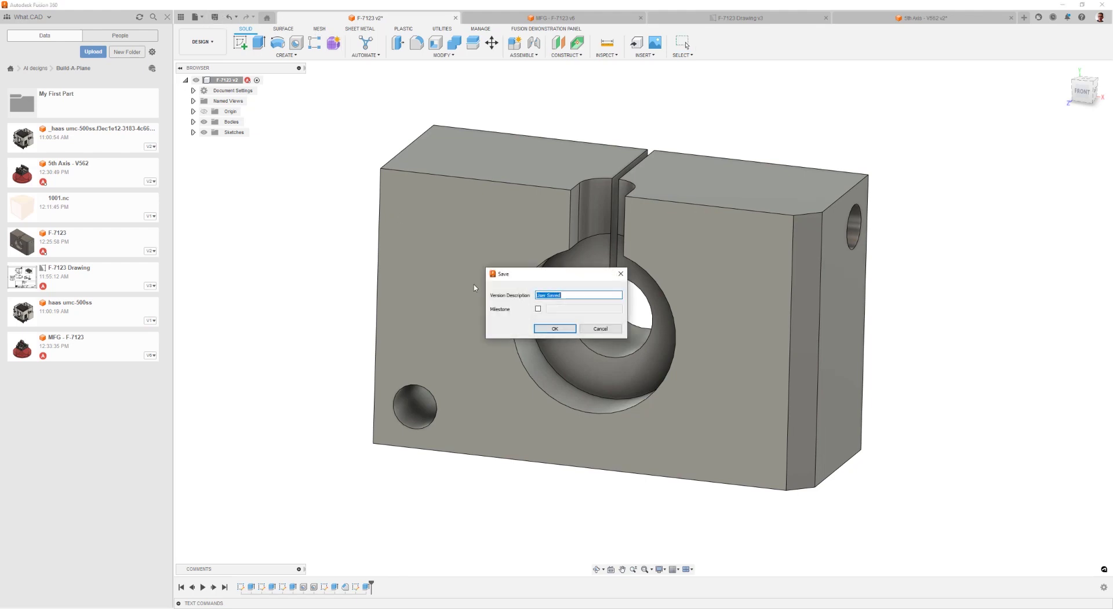
{"action": "left_click", "coordinate": [556, 329]}
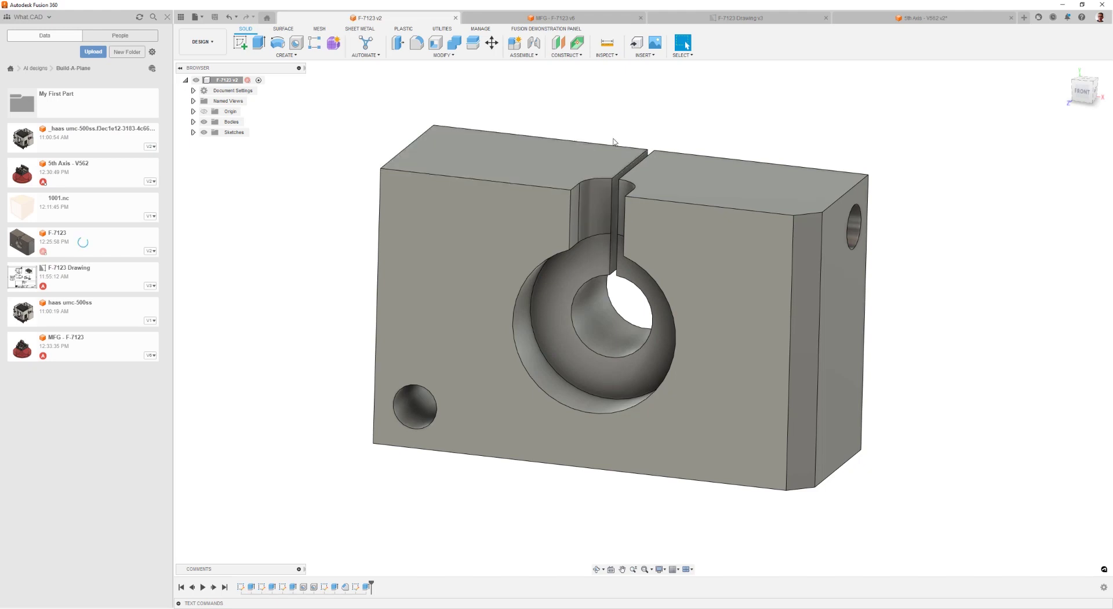
{"action": "left_click", "coordinate": [720, 21]}
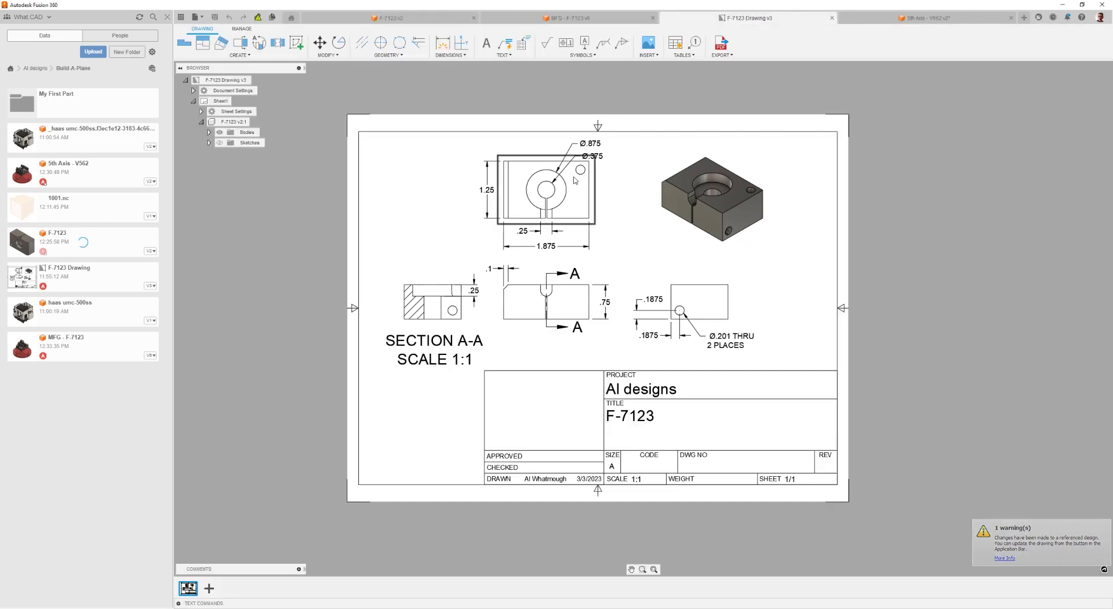
{"action": "left_click", "coordinate": [258, 19]}
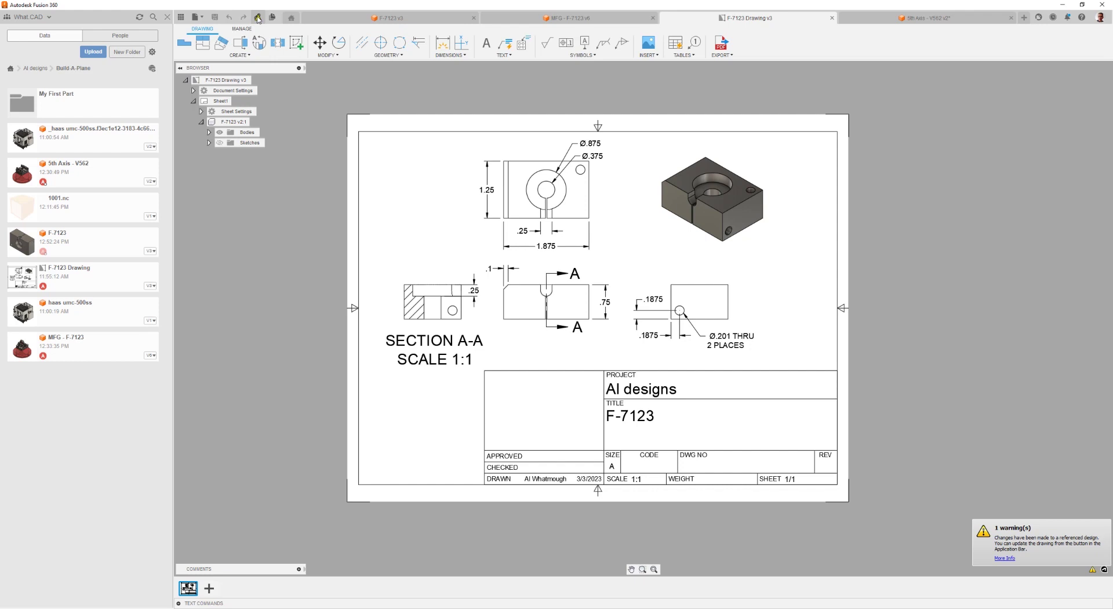
{"action": "left_click", "coordinate": [258, 19]}
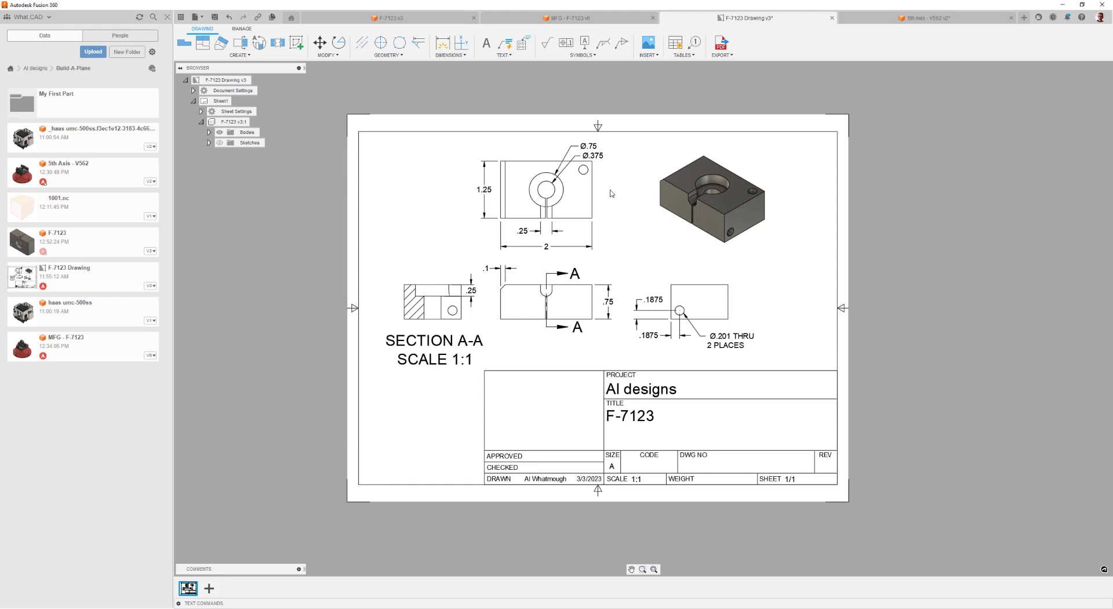
{"action": "left_click", "coordinate": [586, 146]}
Step: Switch the MFG - F-7123 document to the Design workspace and update its reference to the changed F-7123 part
{"action": "left_click", "coordinate": [570, 18]}
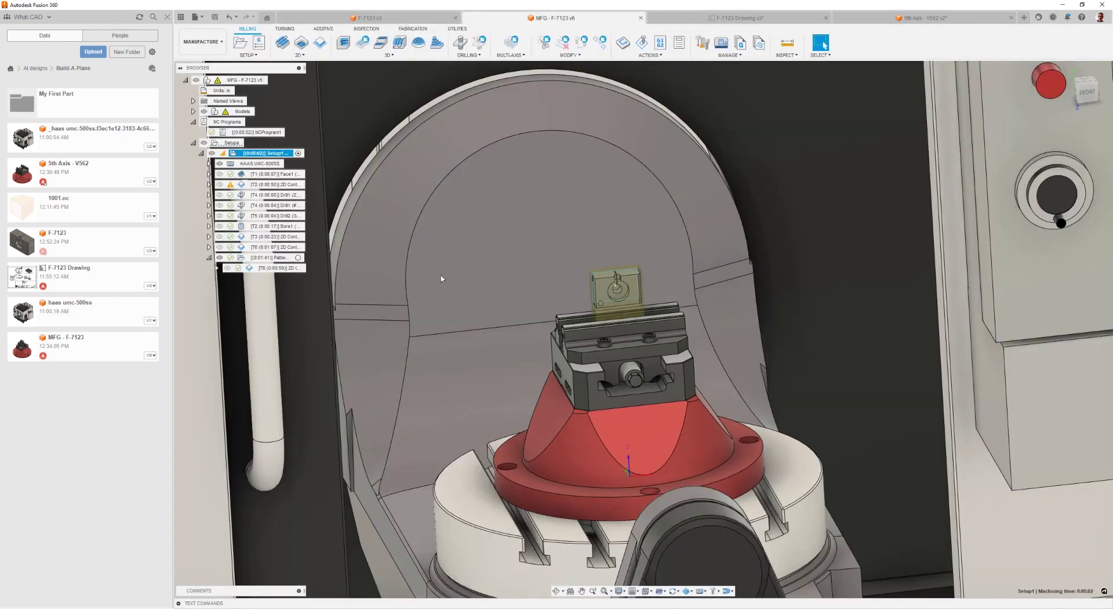
{"action": "left_click", "coordinate": [205, 42]}
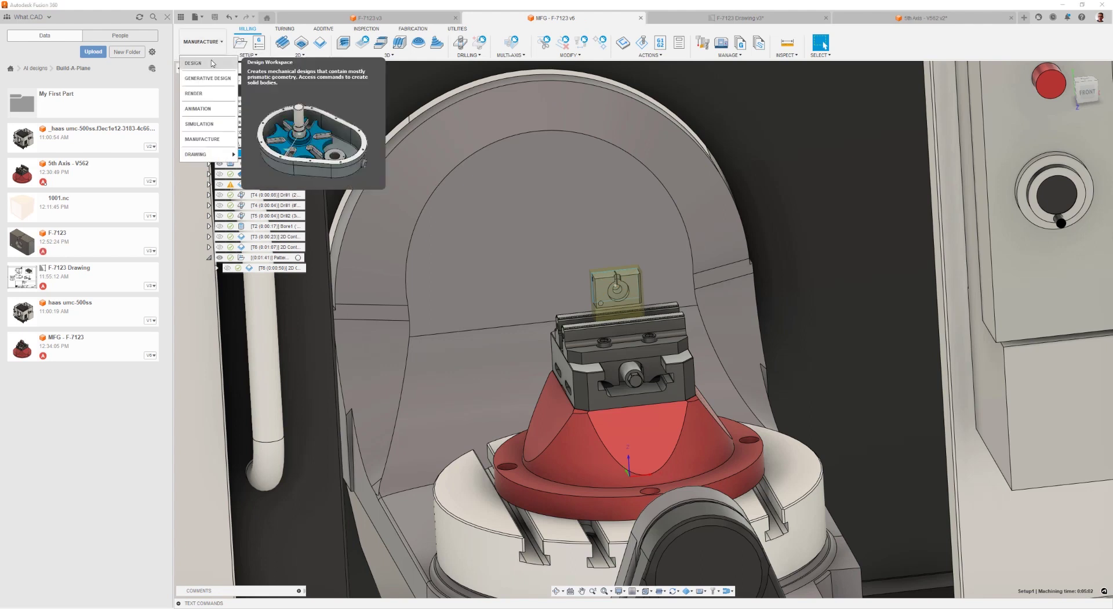
{"action": "left_click", "coordinate": [211, 63]}
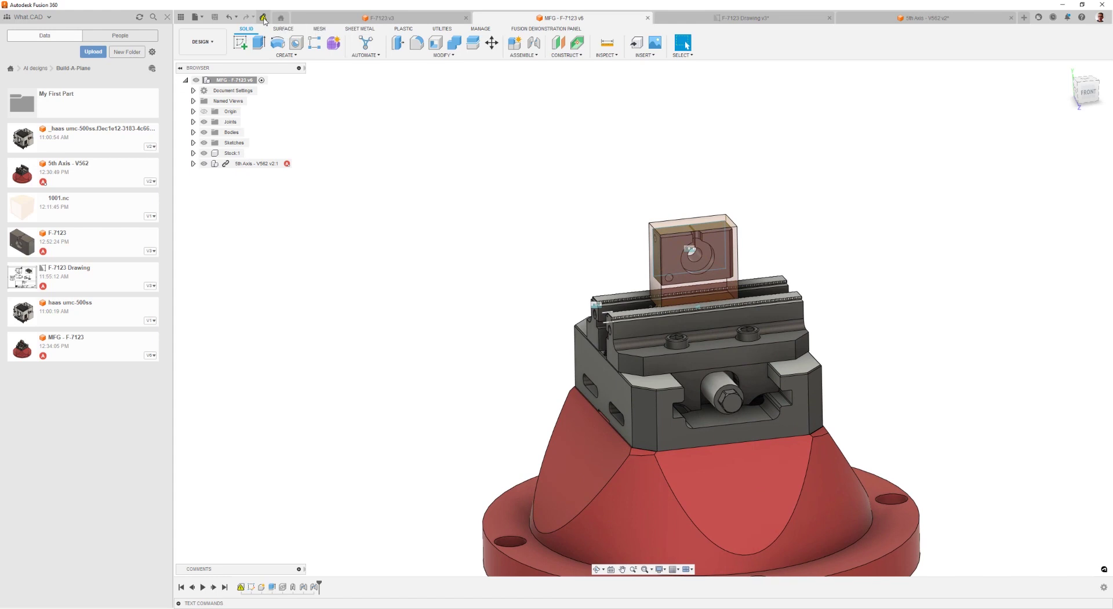
{"action": "left_click", "coordinate": [263, 18]}
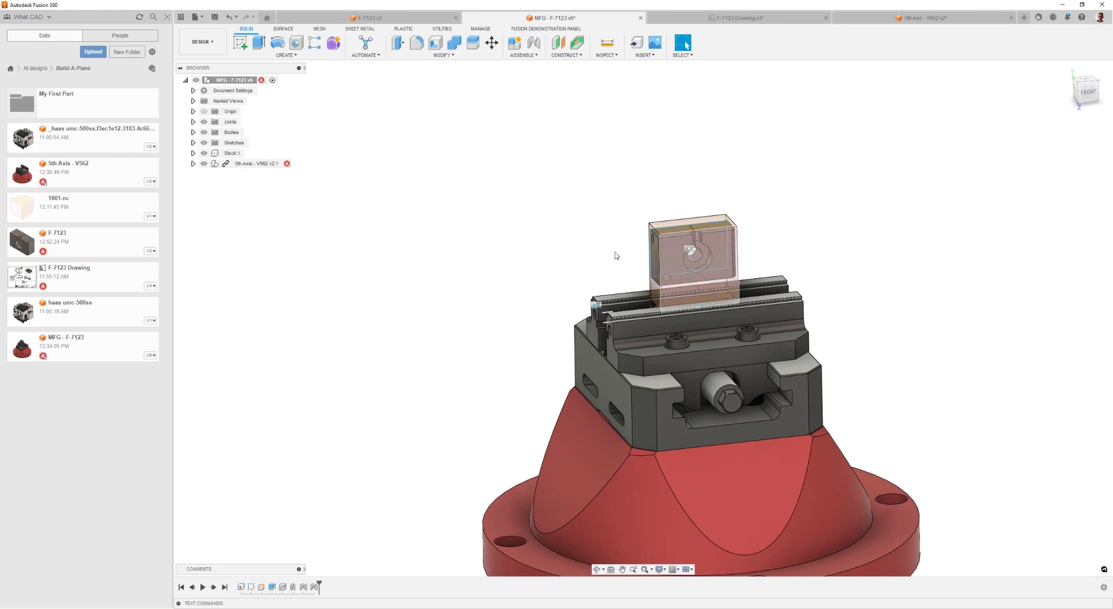
Step: Switch MFG - F-7123 to the Manufacture workspace and regenerate all toolpaths in Setup1
{"action": "left_click", "coordinate": [203, 42]}
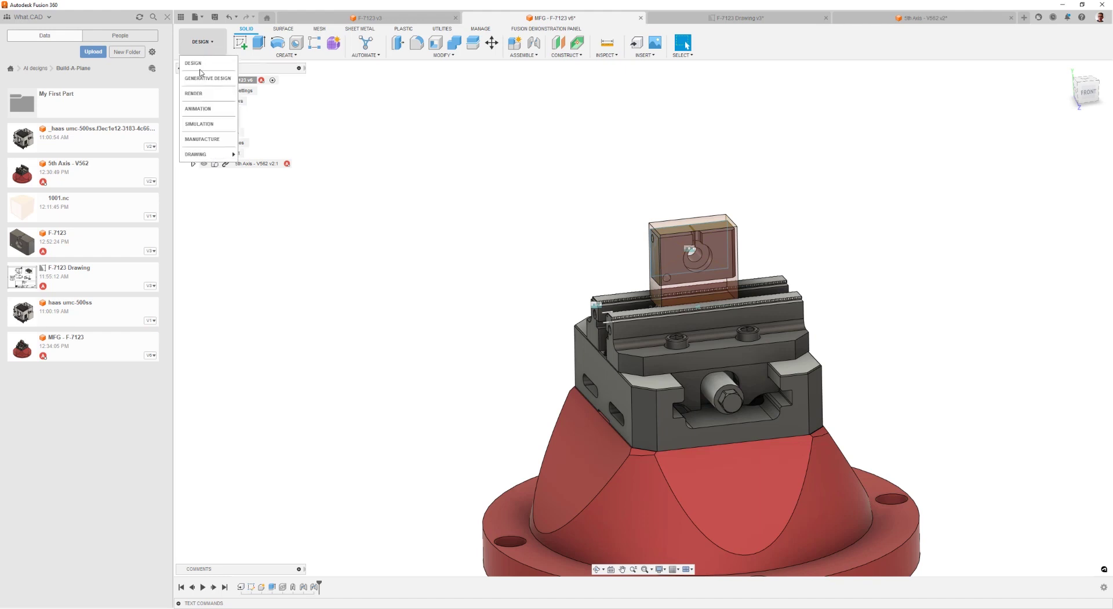
{"action": "left_click", "coordinate": [204, 139]}
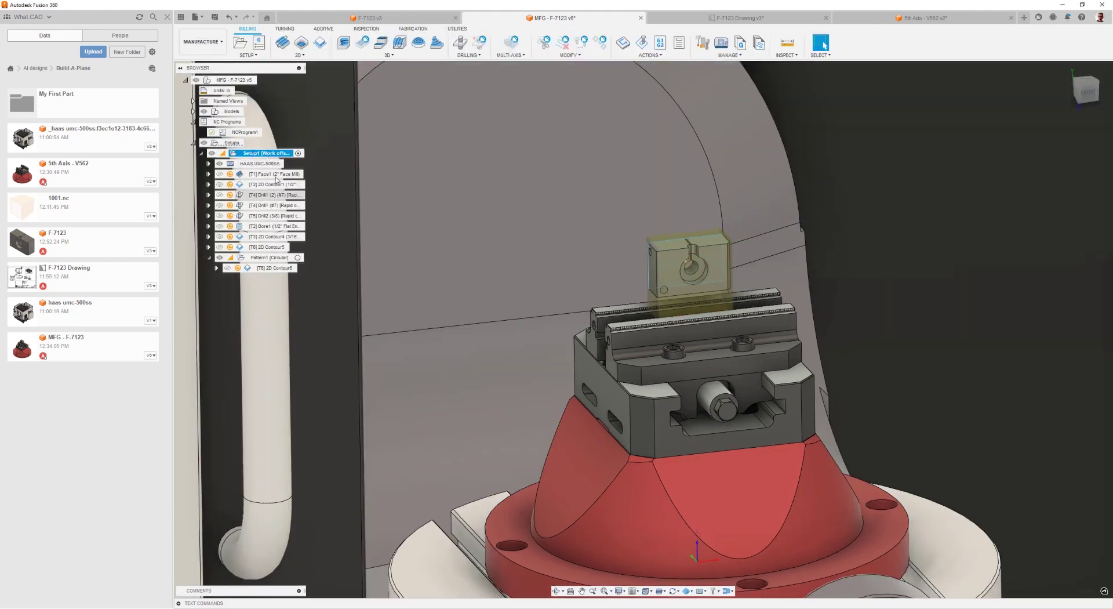
{"action": "right_click", "coordinate": [270, 159]}
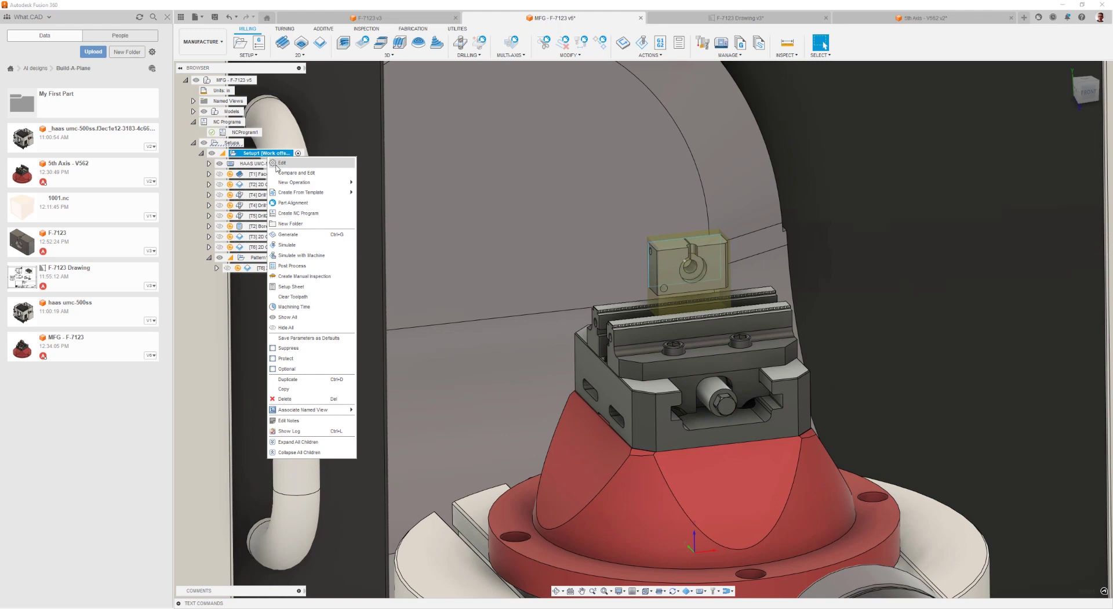
{"action": "left_click", "coordinate": [287, 234]}
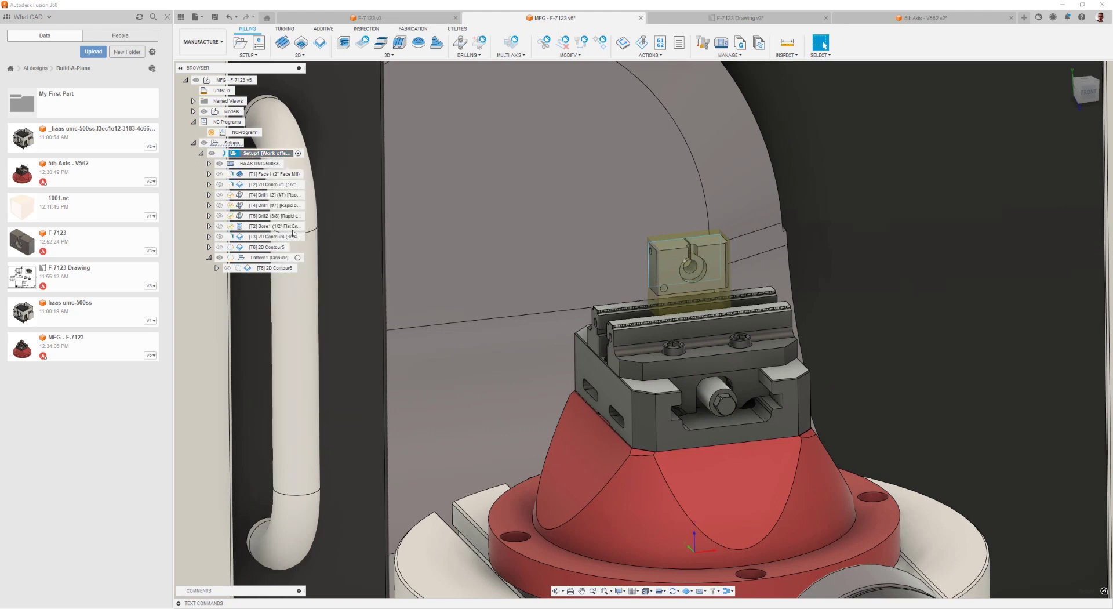
Step: Inspect the regenerated facing, contour and drilling toolpaths of Setup1, and clear the selection
{"action": "left_click", "coordinate": [275, 184]}
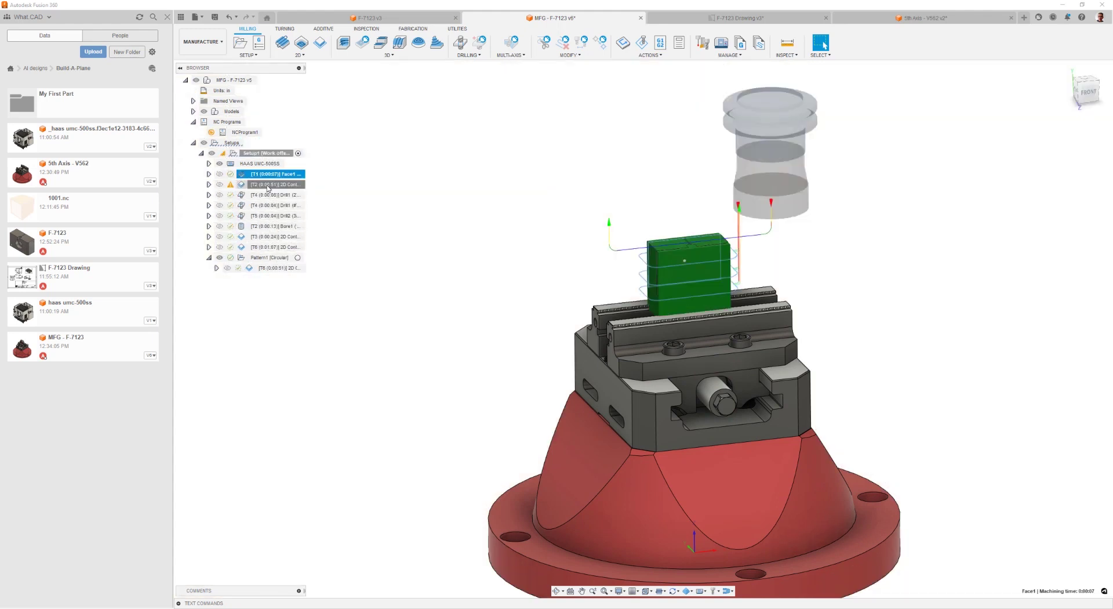
{"action": "left_click", "coordinate": [265, 196]}
{"action": "left_click", "coordinate": [272, 205]}
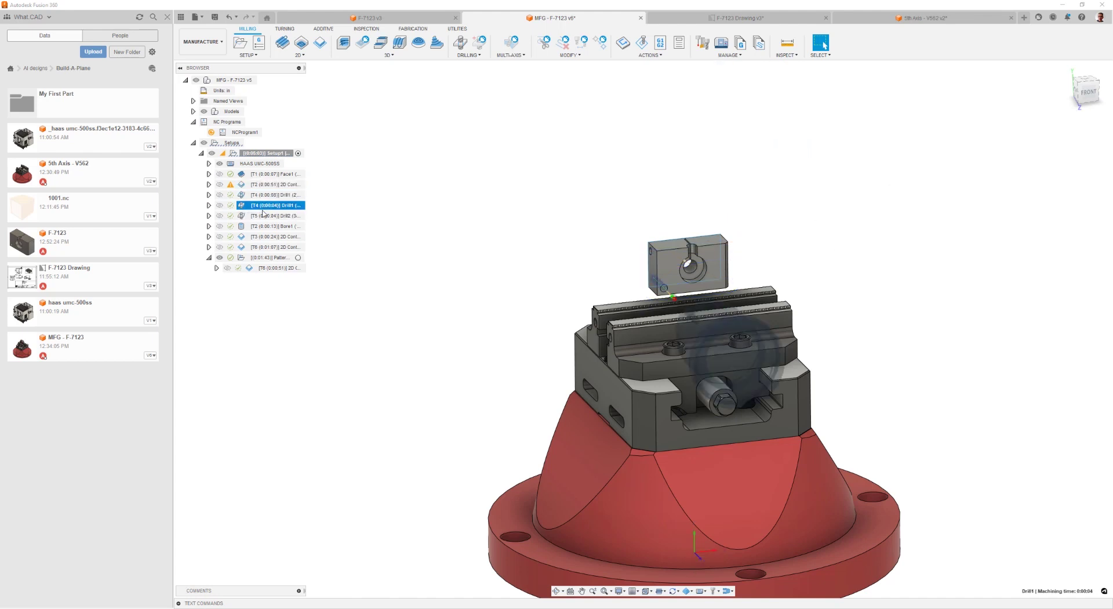
{"action": "left_click", "coordinate": [376, 180]}
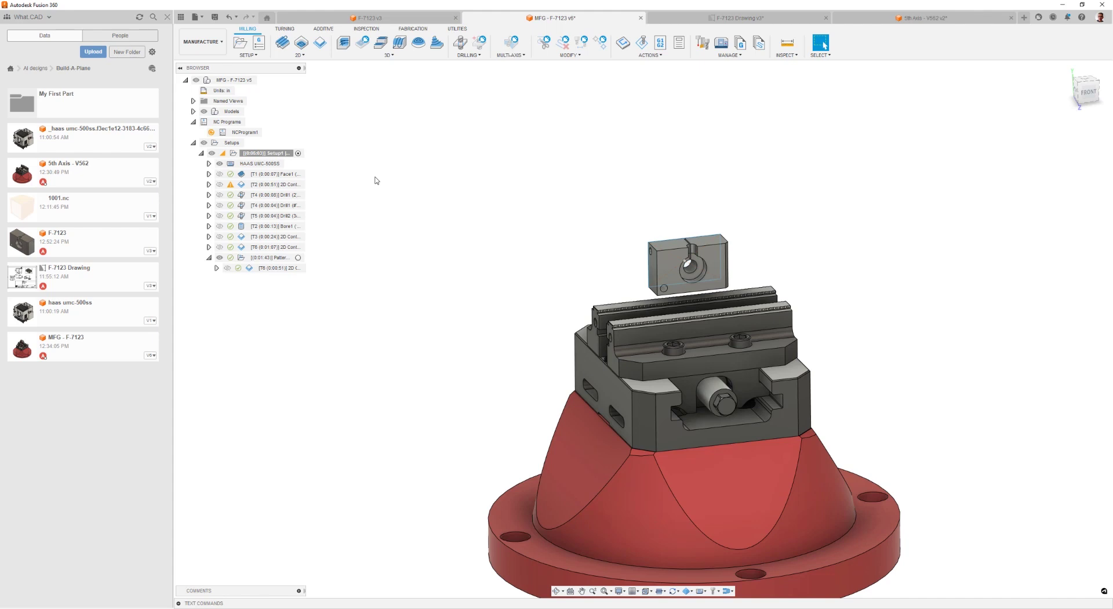
{"action": "scroll", "coordinate": [397, 174], "scroll_direction": "up", "scroll_amount": 4}
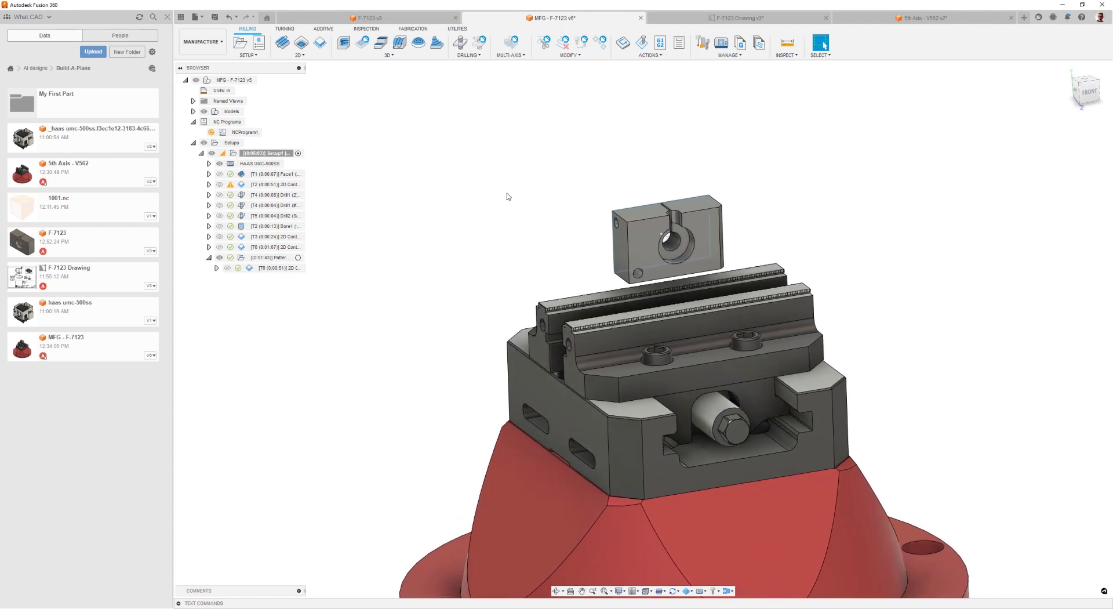
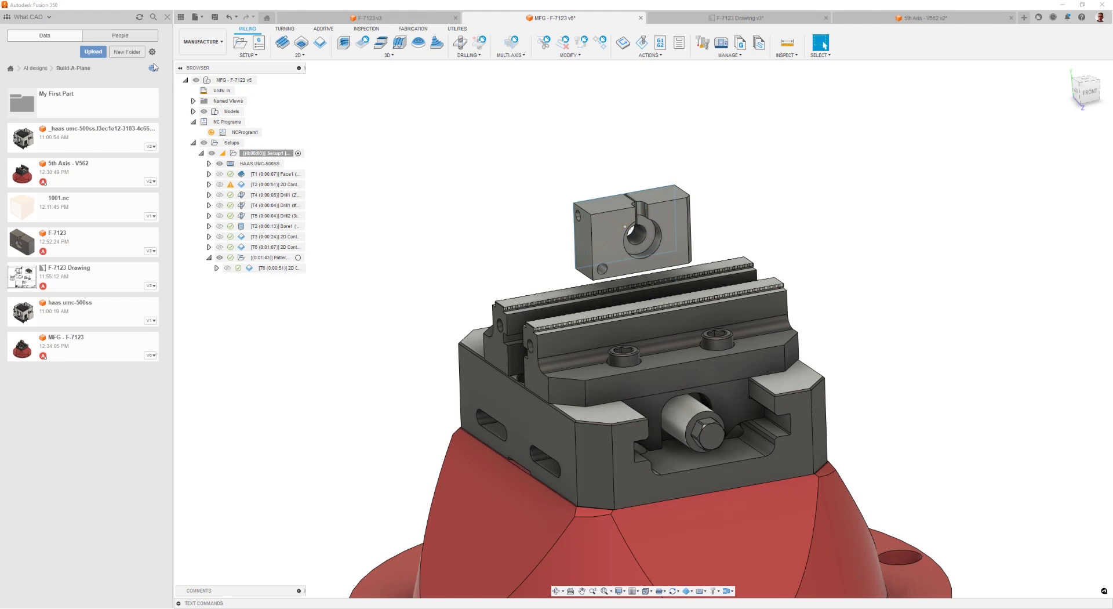
Step: Open the web details of MFG - F-7123 in Fusion Team and examine which files it uses and where it is used
{"action": "left_click", "coordinate": [181, 21]}
{"action": "left_click", "coordinate": [153, 359]}
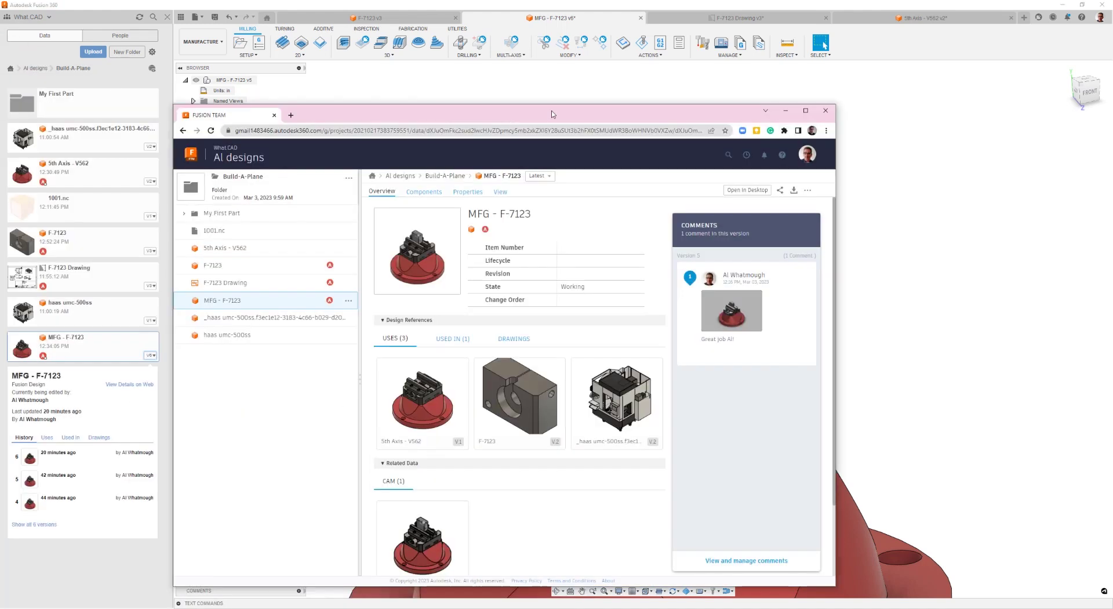
{"action": "left_click_drag", "start_coordinate": [578, 110], "coordinate": [703, 3]}
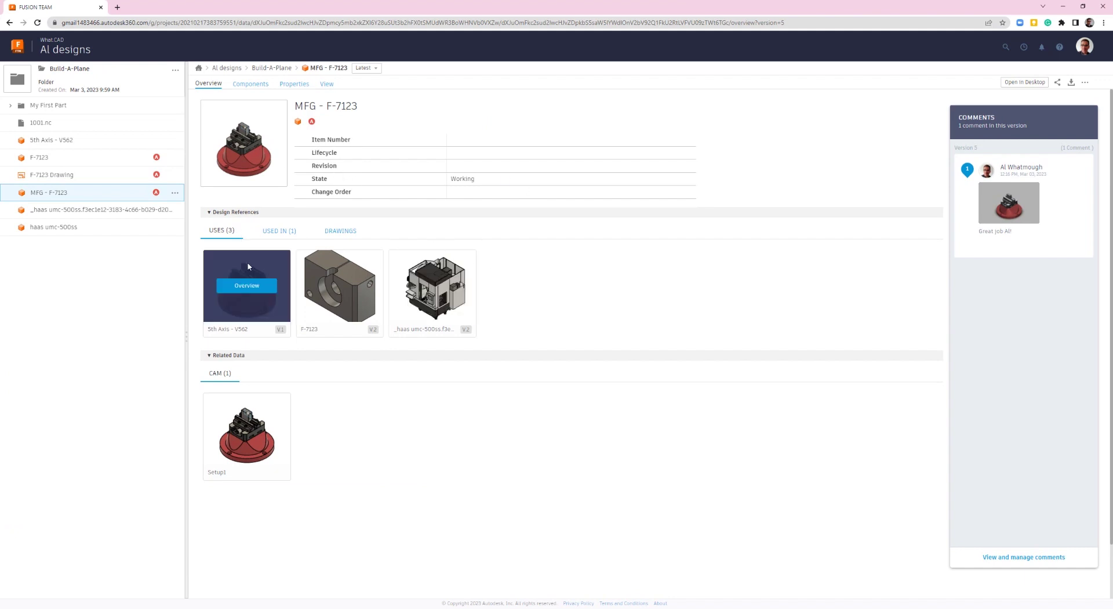
{"action": "mouse_move", "coordinate": [431, 311]}
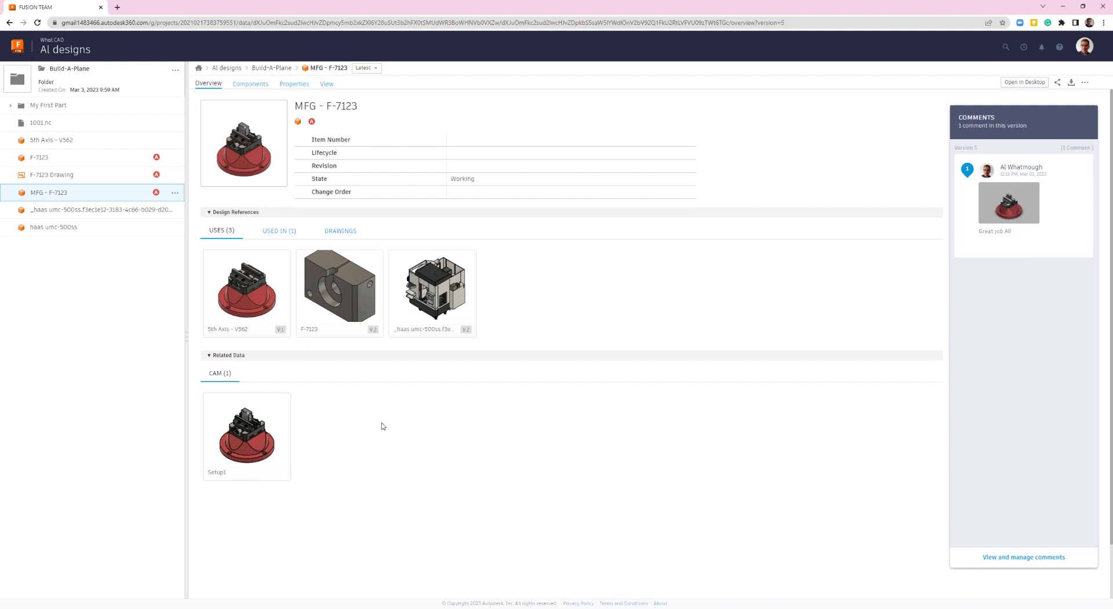
{"action": "mouse_move", "coordinate": [252, 318]}
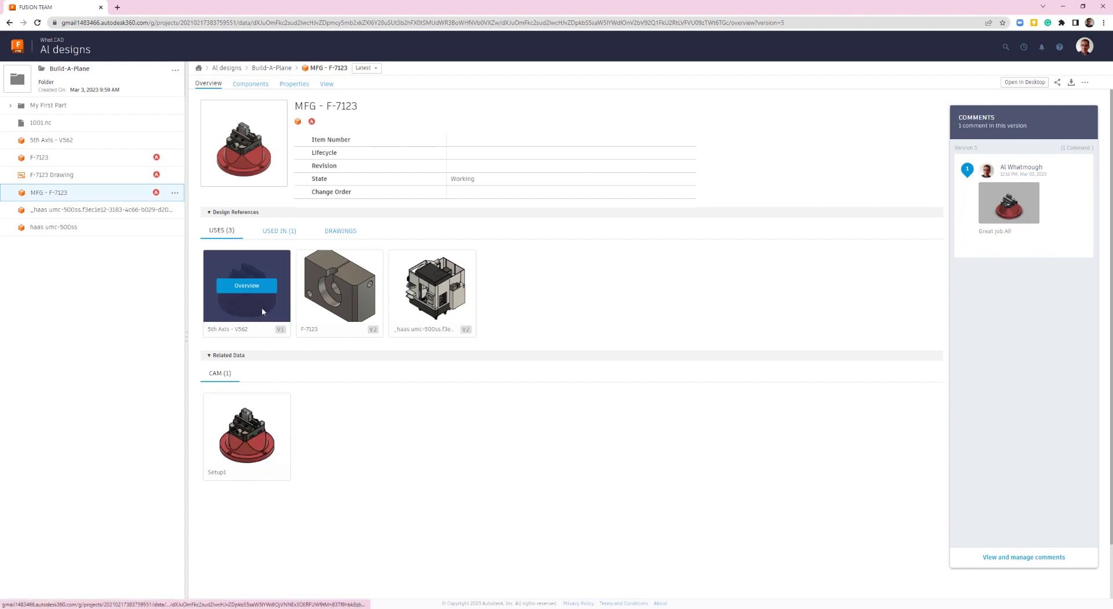
{"action": "left_click", "coordinate": [278, 230]}
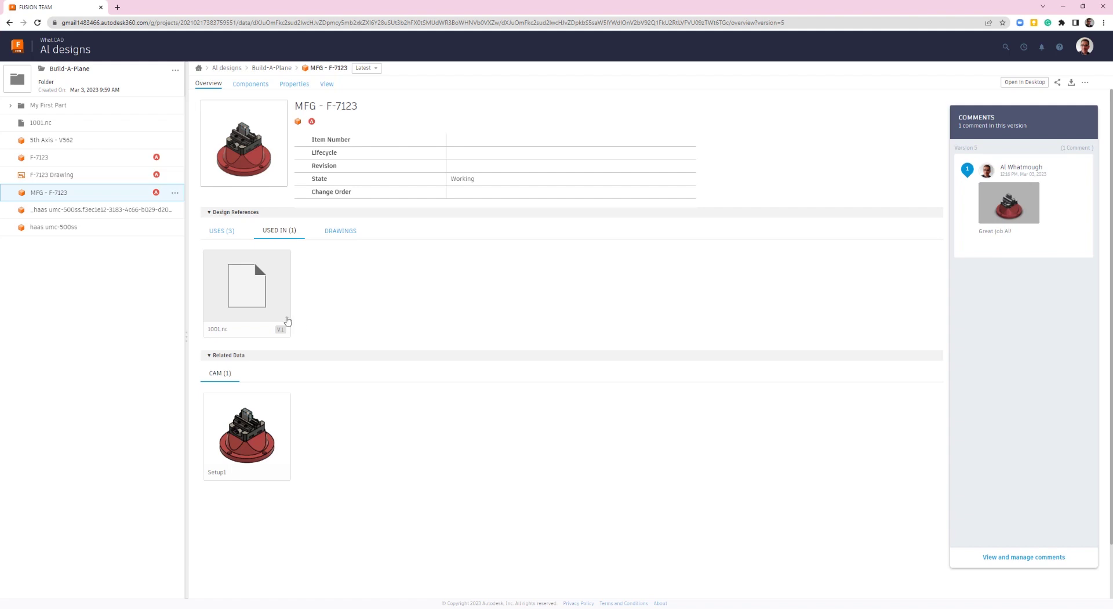
{"action": "mouse_move", "coordinate": [281, 322]}
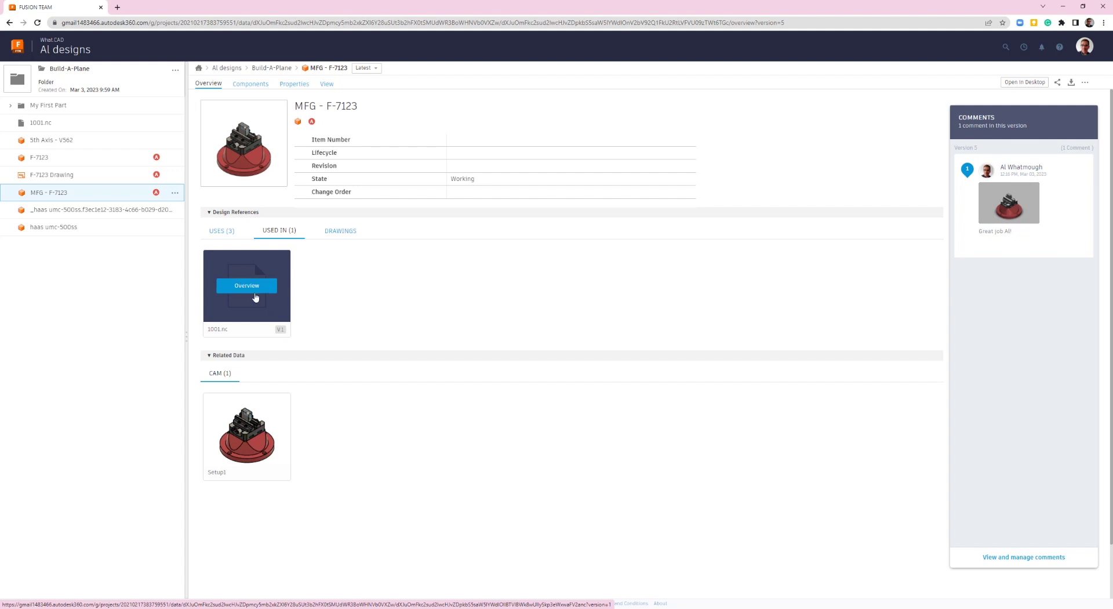
{"action": "left_click", "coordinate": [222, 232]}
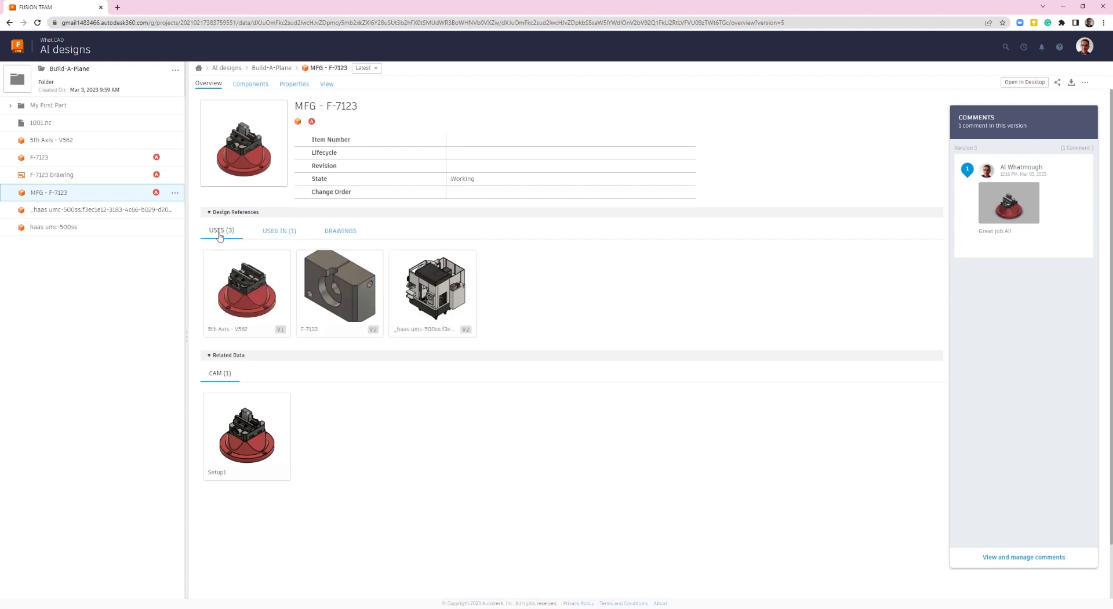
Step: View the MFG - F-7123 model in the web viewer, display the CAM Setup1 and isolate its Face1 operation
{"action": "left_click", "coordinate": [239, 164]}
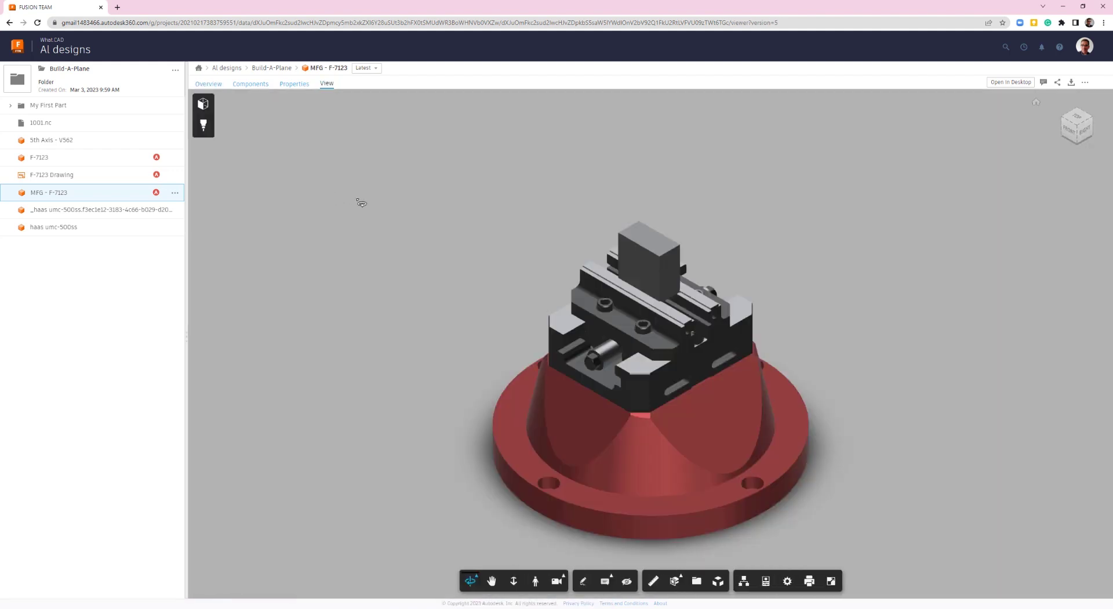
{"action": "scroll", "coordinate": [501, 241], "scroll_direction": "up", "scroll_amount": 2}
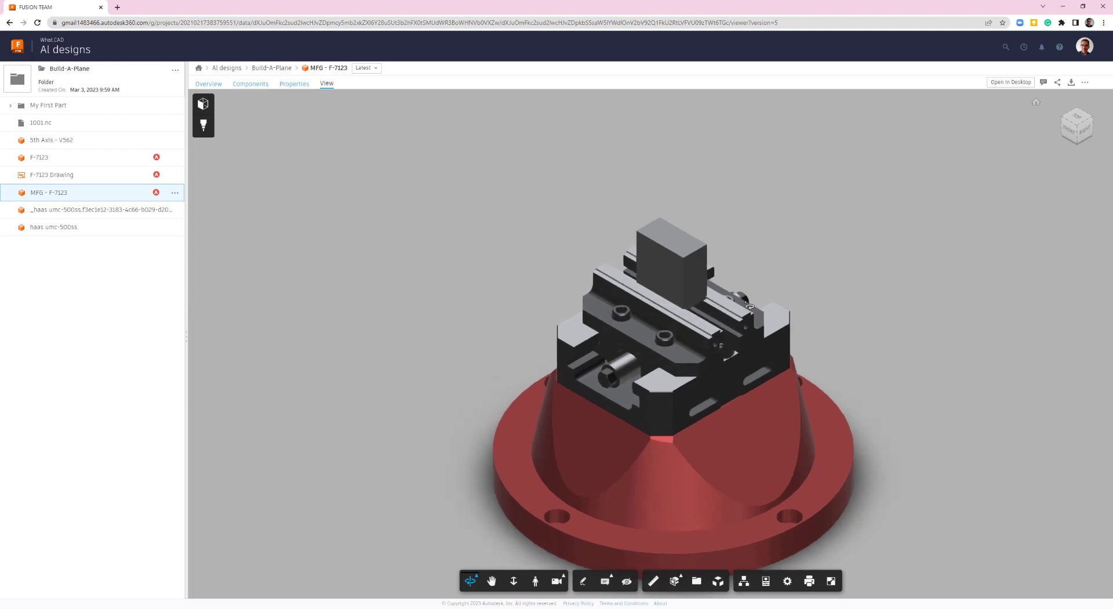
{"action": "scroll", "coordinate": [849, 294], "scroll_direction": "up", "scroll_amount": 2}
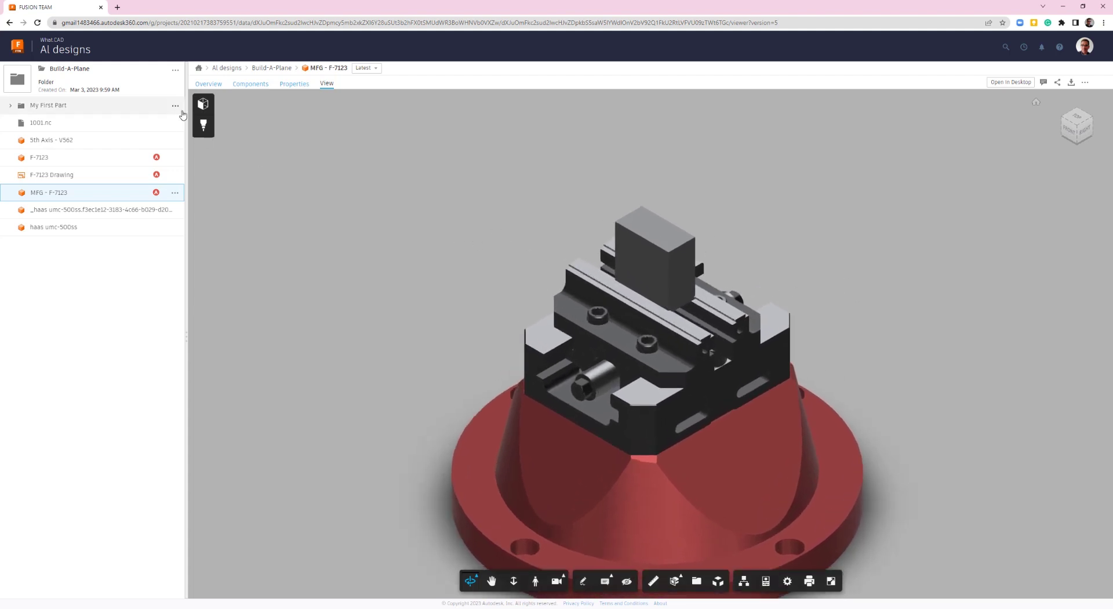
{"action": "left_click", "coordinate": [203, 128]}
{"action": "left_click", "coordinate": [227, 166]}
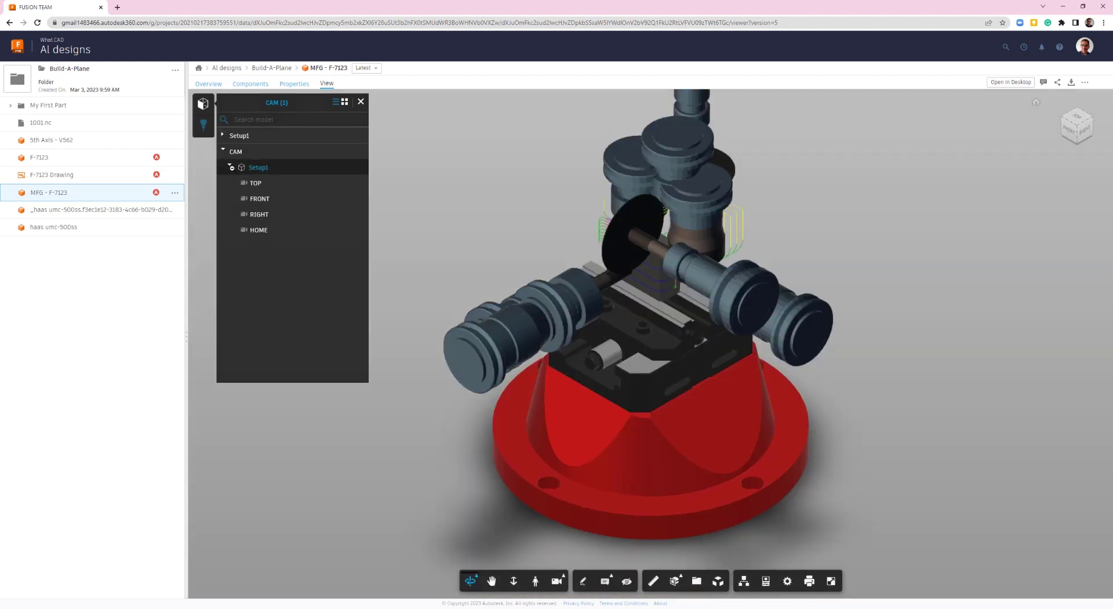
{"action": "left_click", "coordinate": [225, 135]}
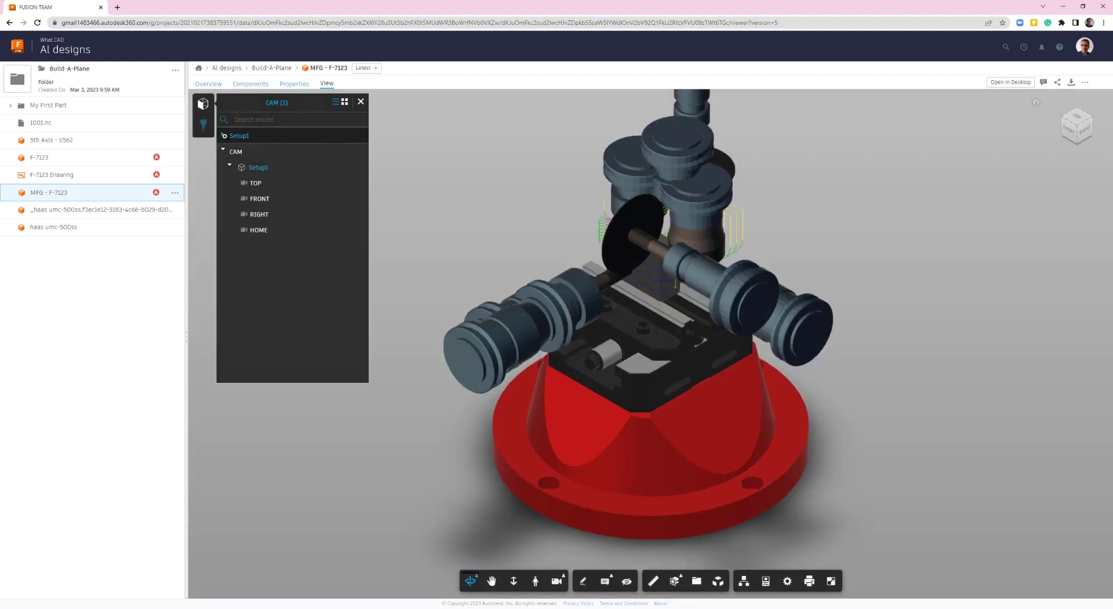
{"action": "left_click", "coordinate": [223, 134]}
{"action": "left_click", "coordinate": [232, 167]}
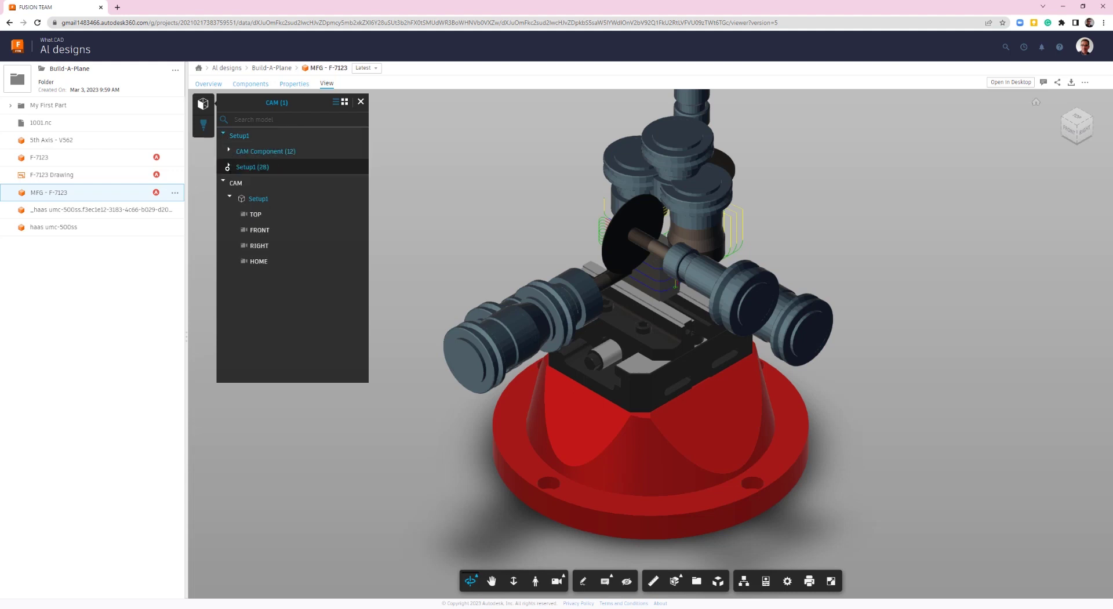
{"action": "left_click", "coordinate": [228, 166]}
{"action": "left_click", "coordinate": [260, 199]}
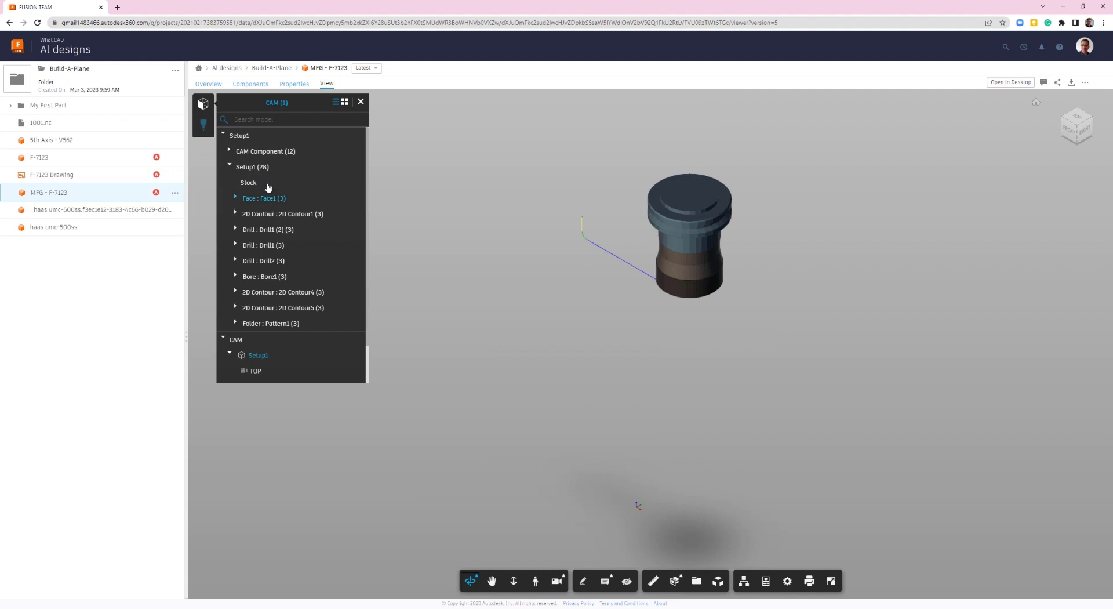
{"action": "left_click_drag", "start_coordinate": [681, 311], "coordinate": [508, 207]}
Step: Reopen the MFG - F-7123 overview from the Build-A-Plane folder to check its references, and return to Fusion 360
{"action": "left_click", "coordinate": [272, 69]}
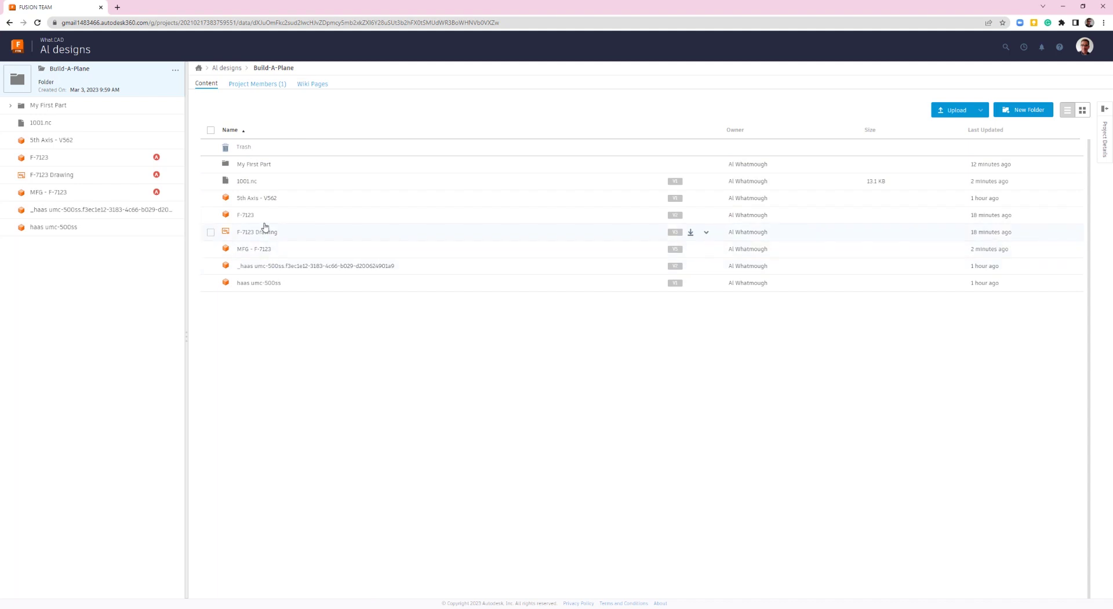
{"action": "left_click", "coordinate": [259, 249]}
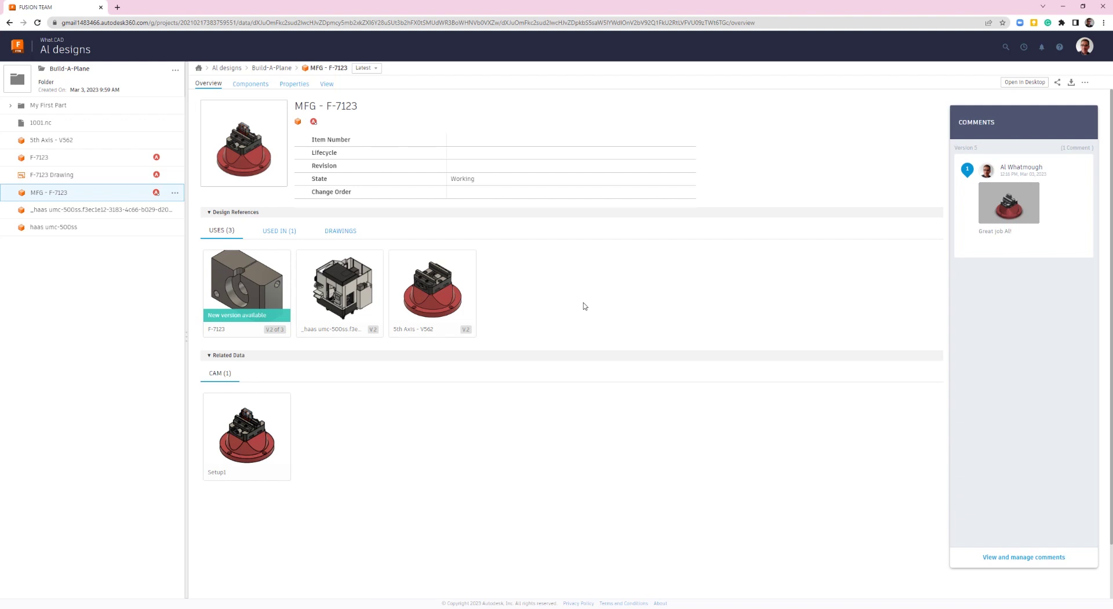
{"action": "mouse_move", "coordinate": [371, 606]}
{"action": "left_click", "coordinate": [371, 579]}
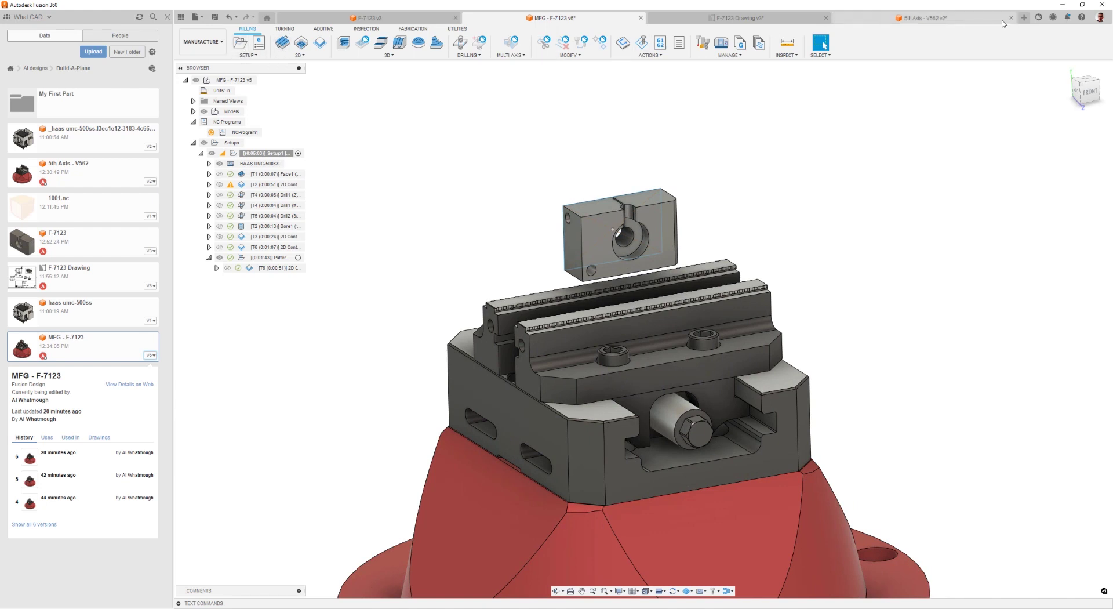
Step: Close the 5th Axis - V562, F-7123 and MFG - F-7123 documents, saving the changes to the vise and manufacturing files
{"action": "left_click", "coordinate": [853, 15]}
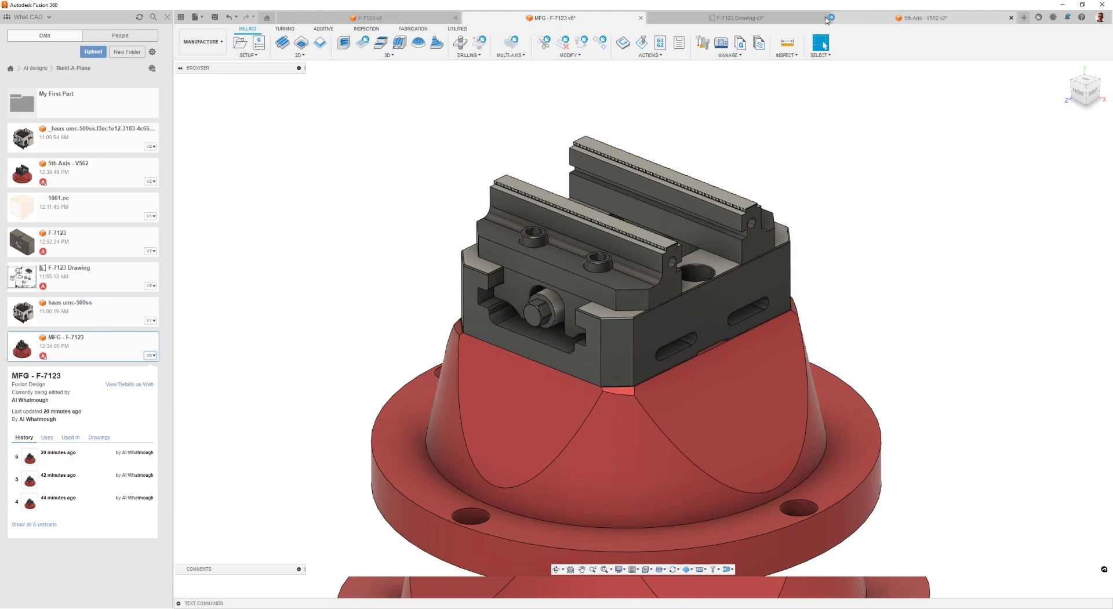
{"action": "left_click", "coordinate": [827, 21]}
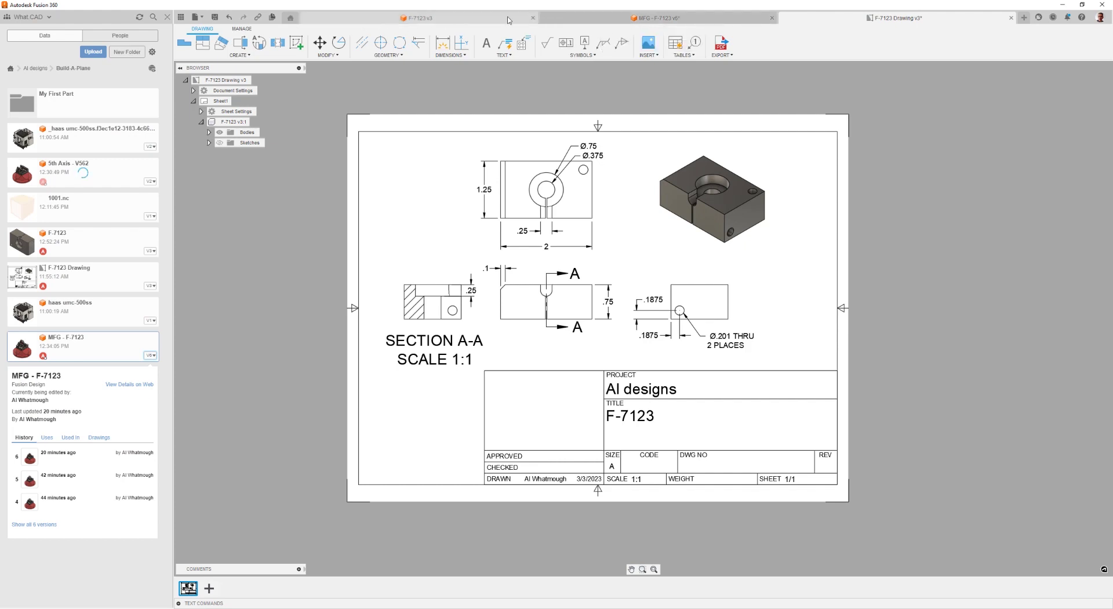
{"action": "left_click", "coordinate": [532, 18]}
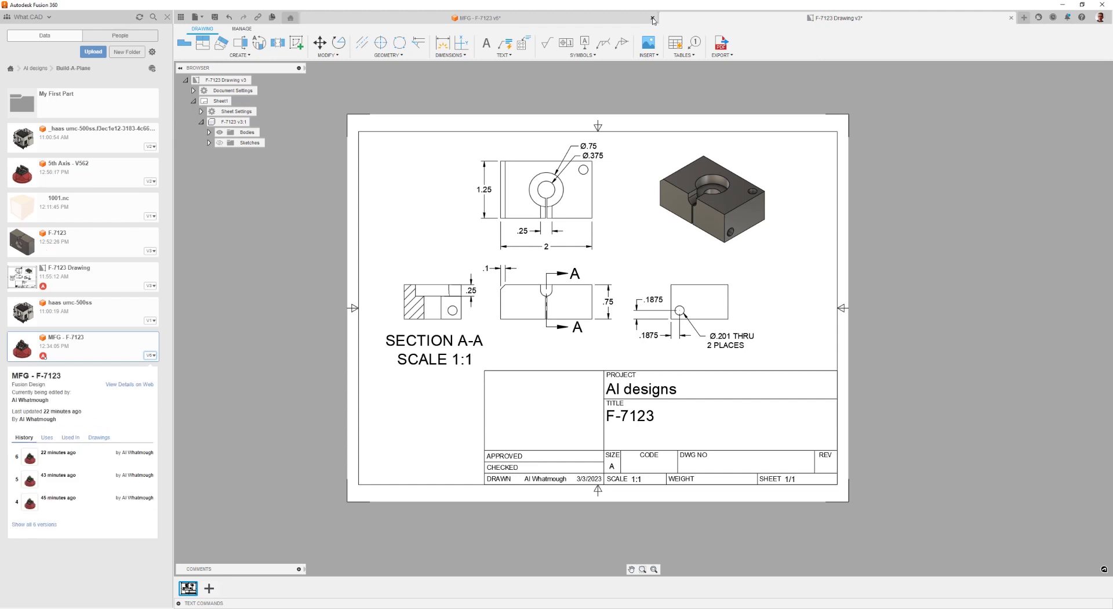
{"action": "left_click", "coordinate": [649, 18]}
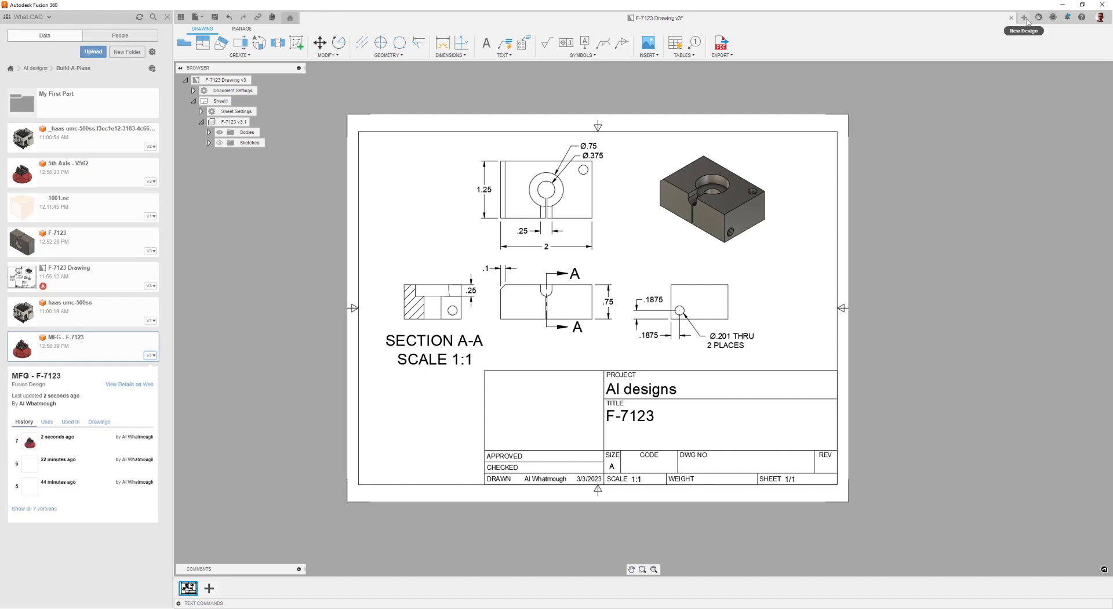
Step: Create a new design and save it as "video - F-7123" in the My First Part folder of Build-A-Plane
{"action": "left_click", "coordinate": [1025, 18]}
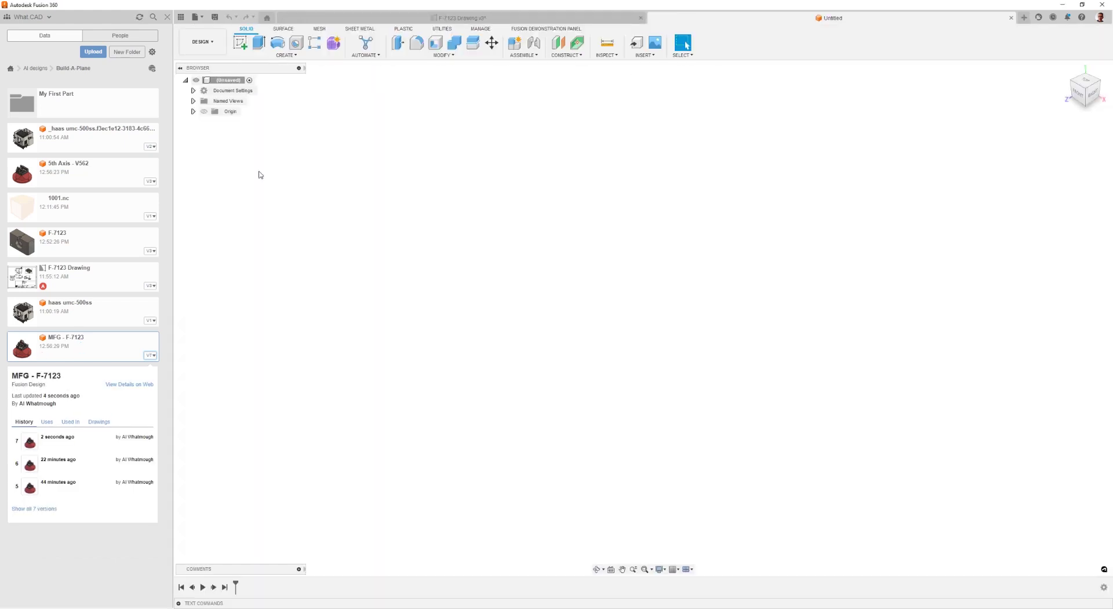
{"action": "left_click", "coordinate": [215, 22]}
{"action": "left_click", "coordinate": [699, 167]}
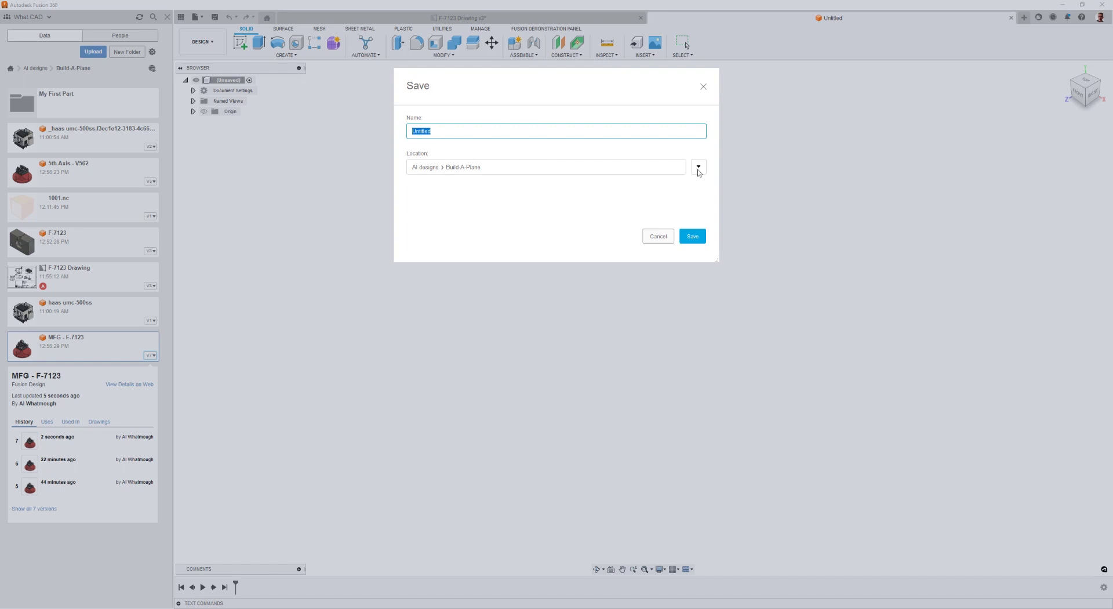
{"action": "left_click", "coordinate": [558, 277]}
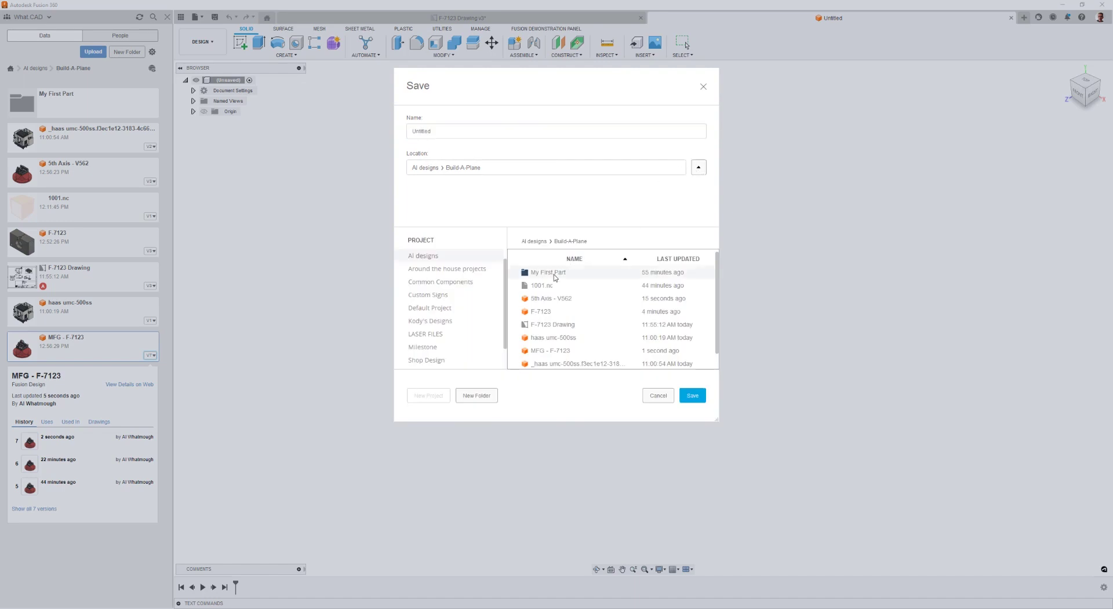
{"action": "double_click", "coordinate": [554, 276]}
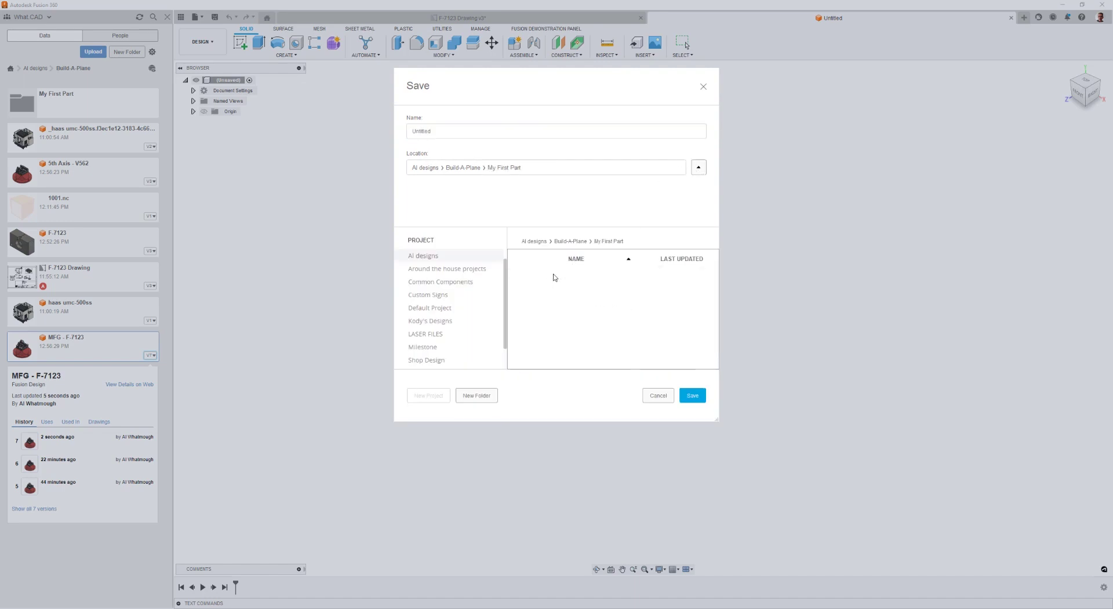
{"action": "left_click", "coordinate": [448, 132]}
{"action": "left_click_drag", "start_coordinate": [434, 132], "coordinate": [404, 133]}
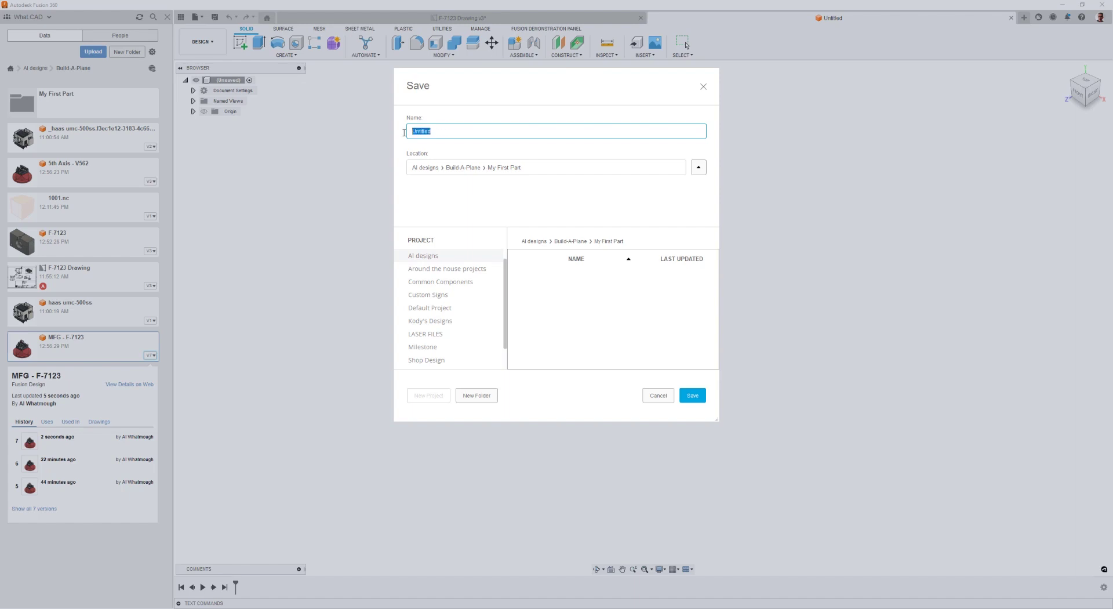
{"action": "type", "text": "video - F-7123"}
{"action": "left_click", "coordinate": [693, 399]}
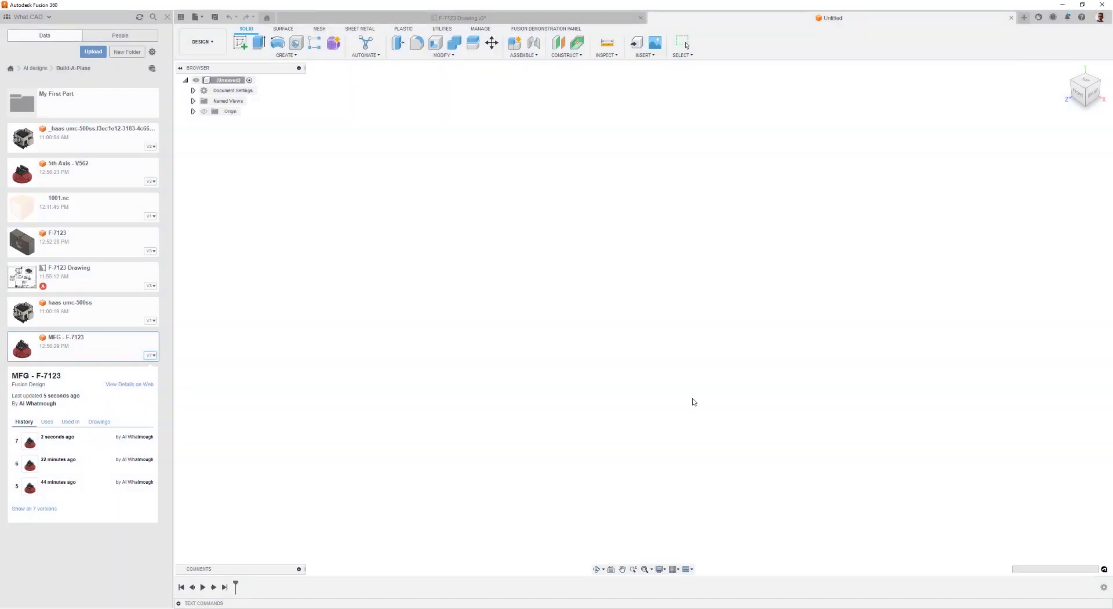